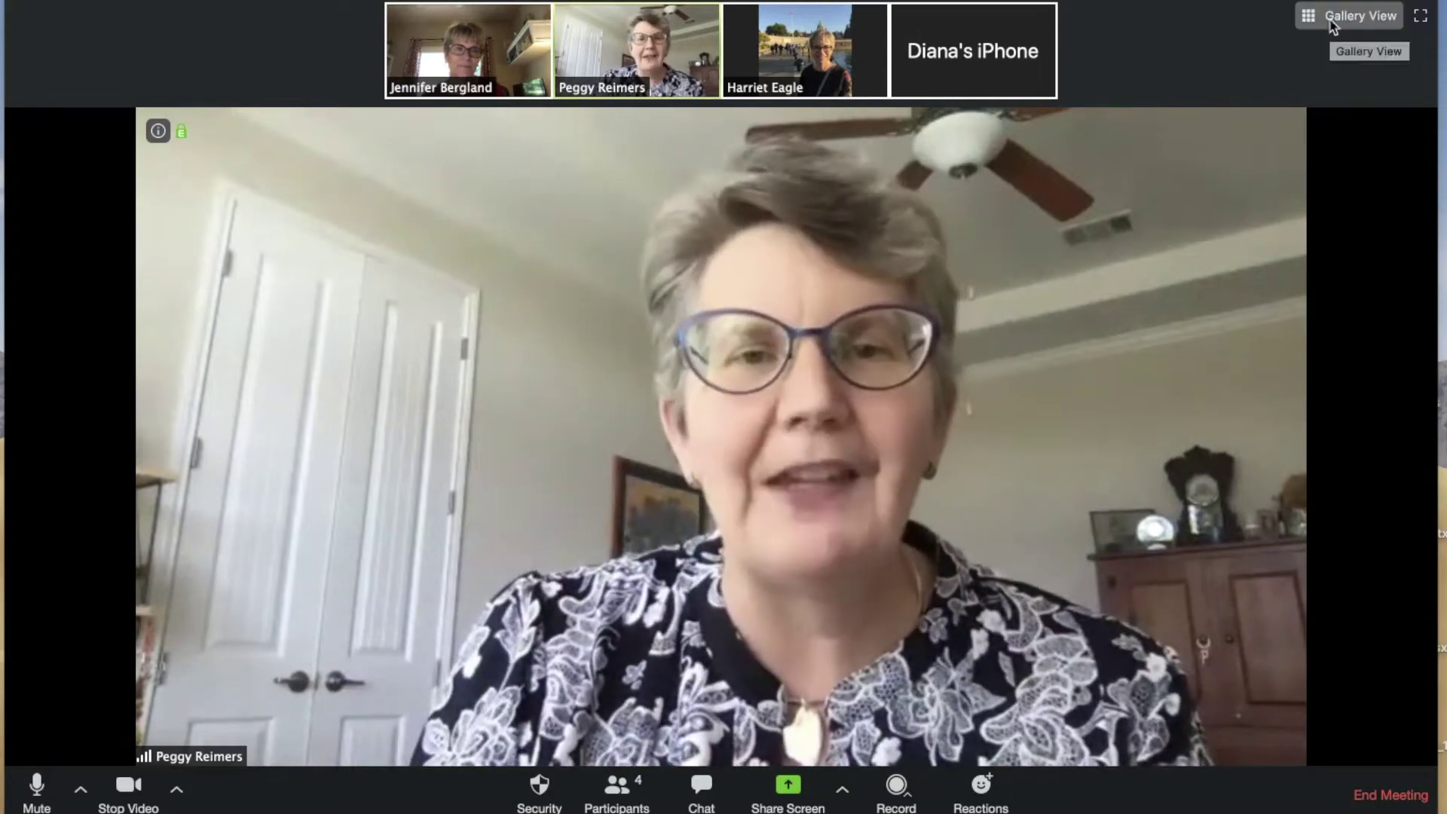
- Switch to Gallery View so all four participants tile equally, then review the Security menu
left_click(1329, 19)
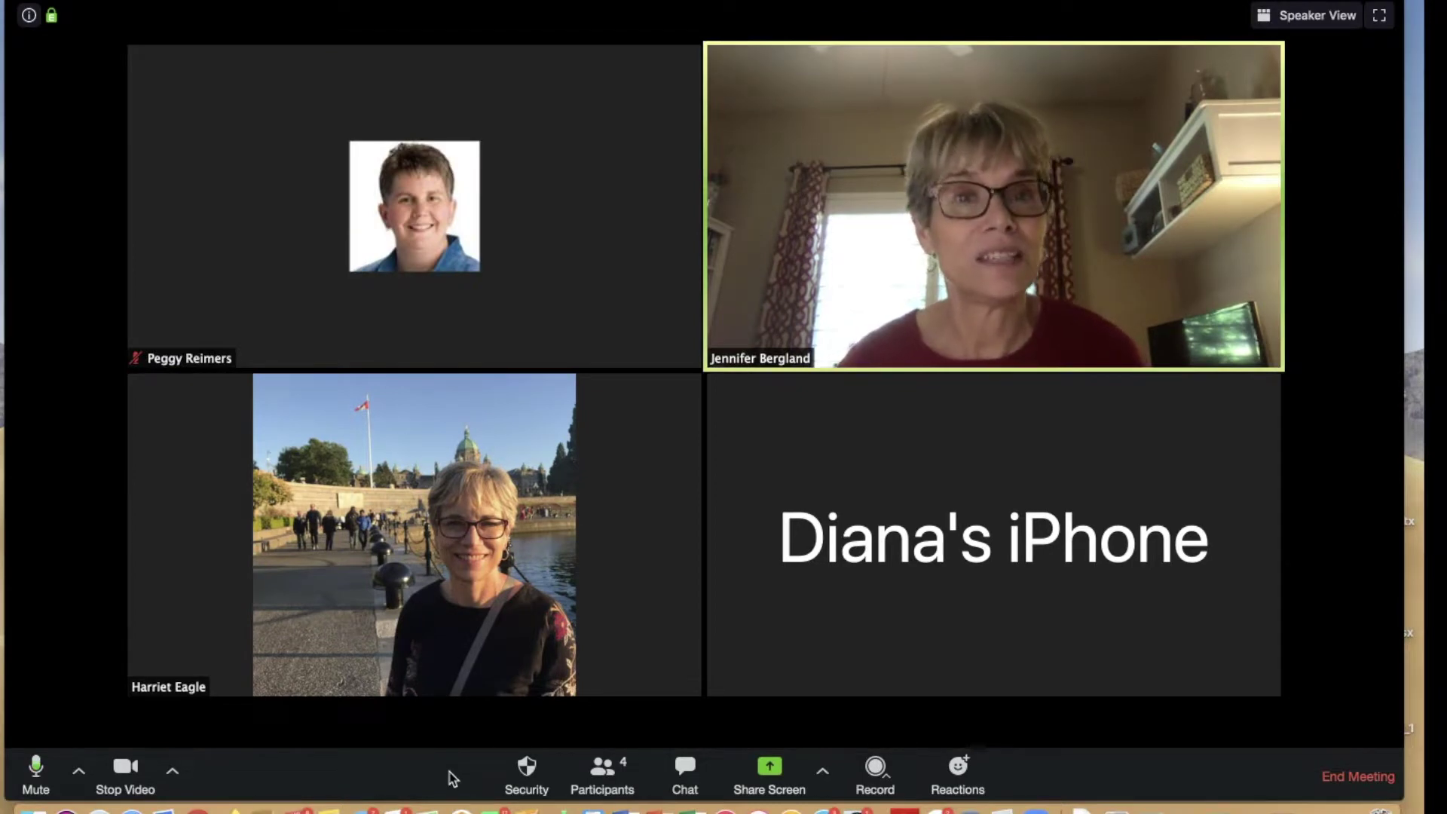
left_click(530, 790)
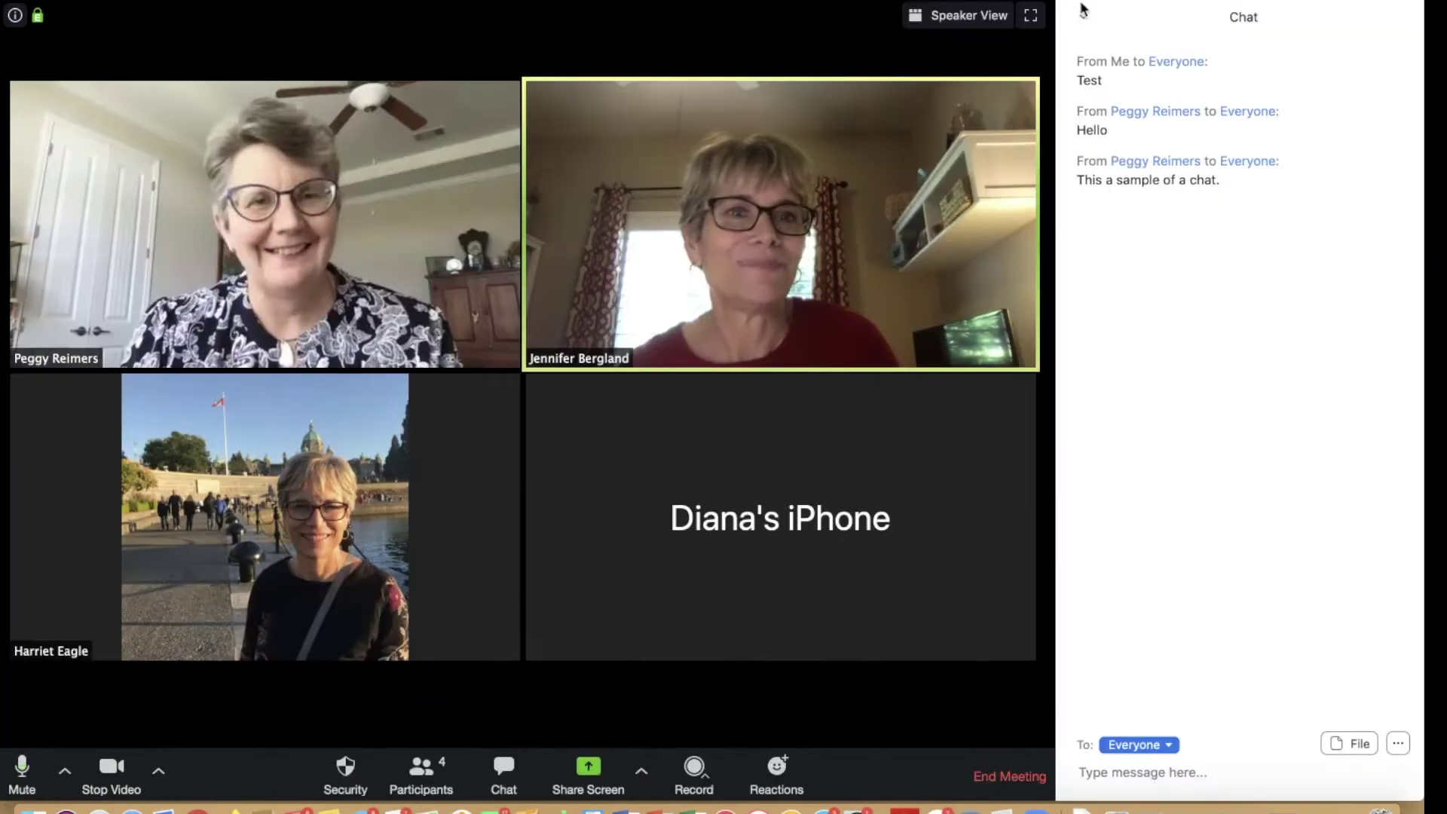
- Close the chat panel from its chevron menu and mute your own microphone
left_click(1083, 15)
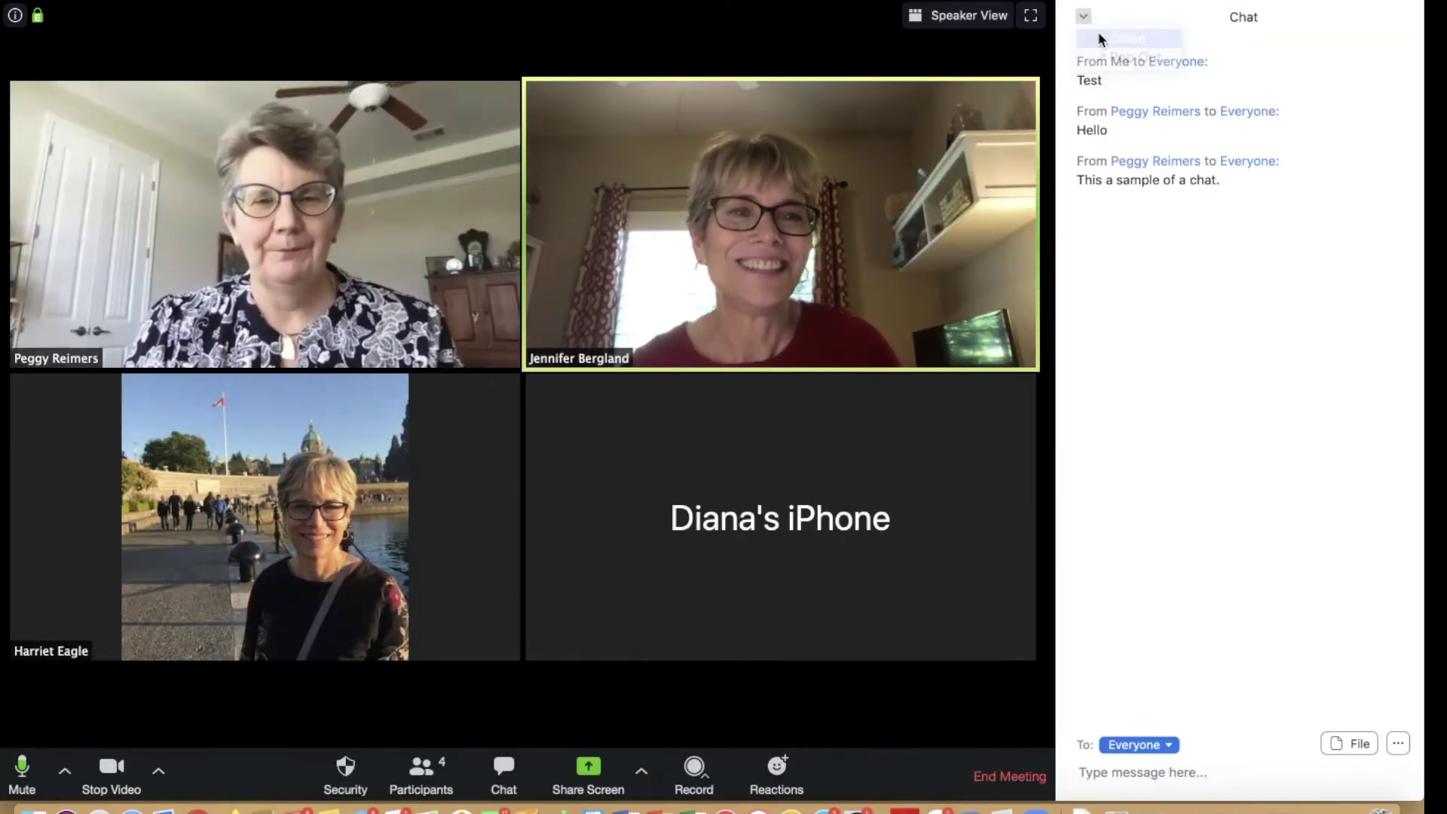
left_click(1100, 37)
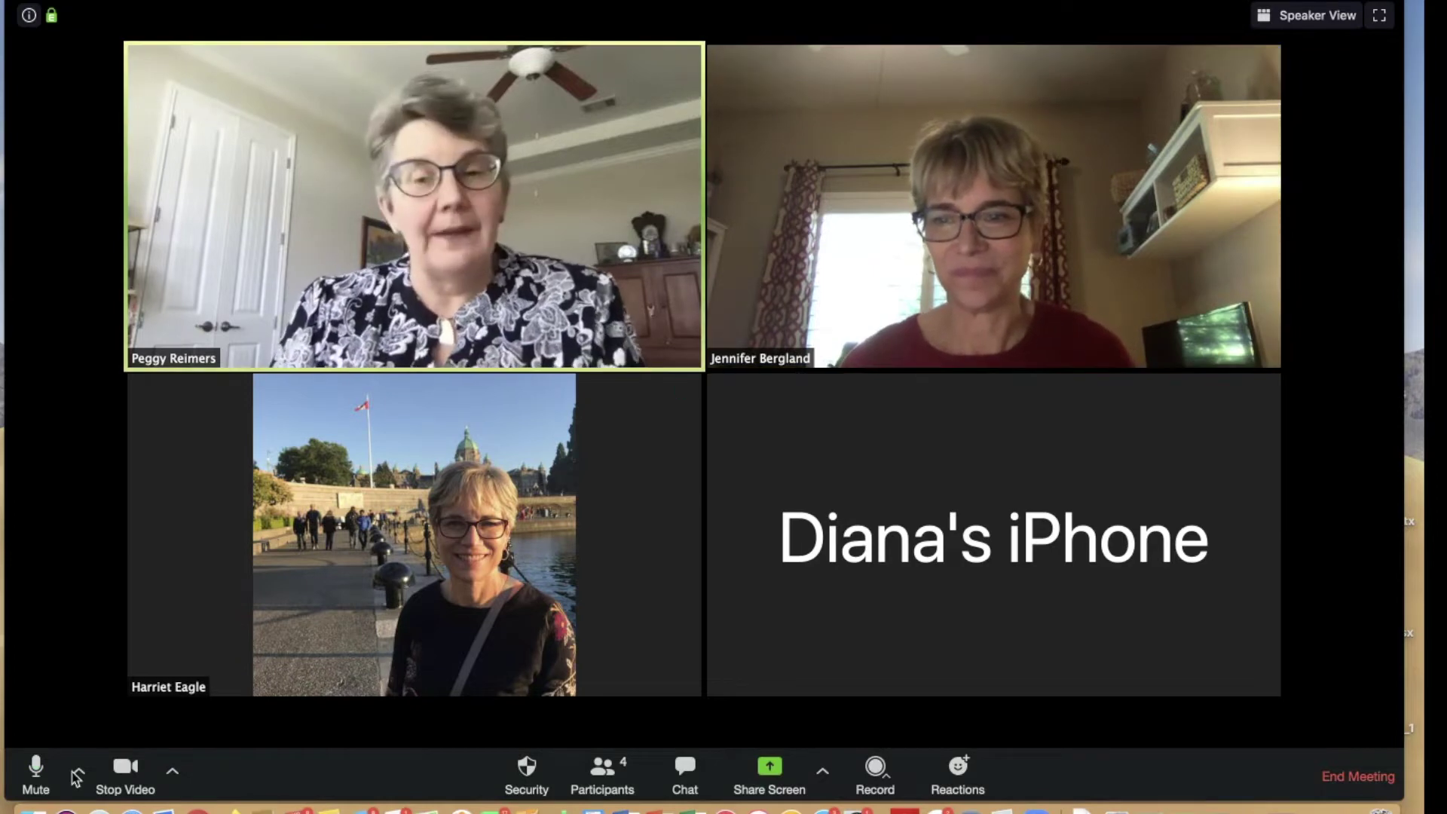
left_click(35, 770)
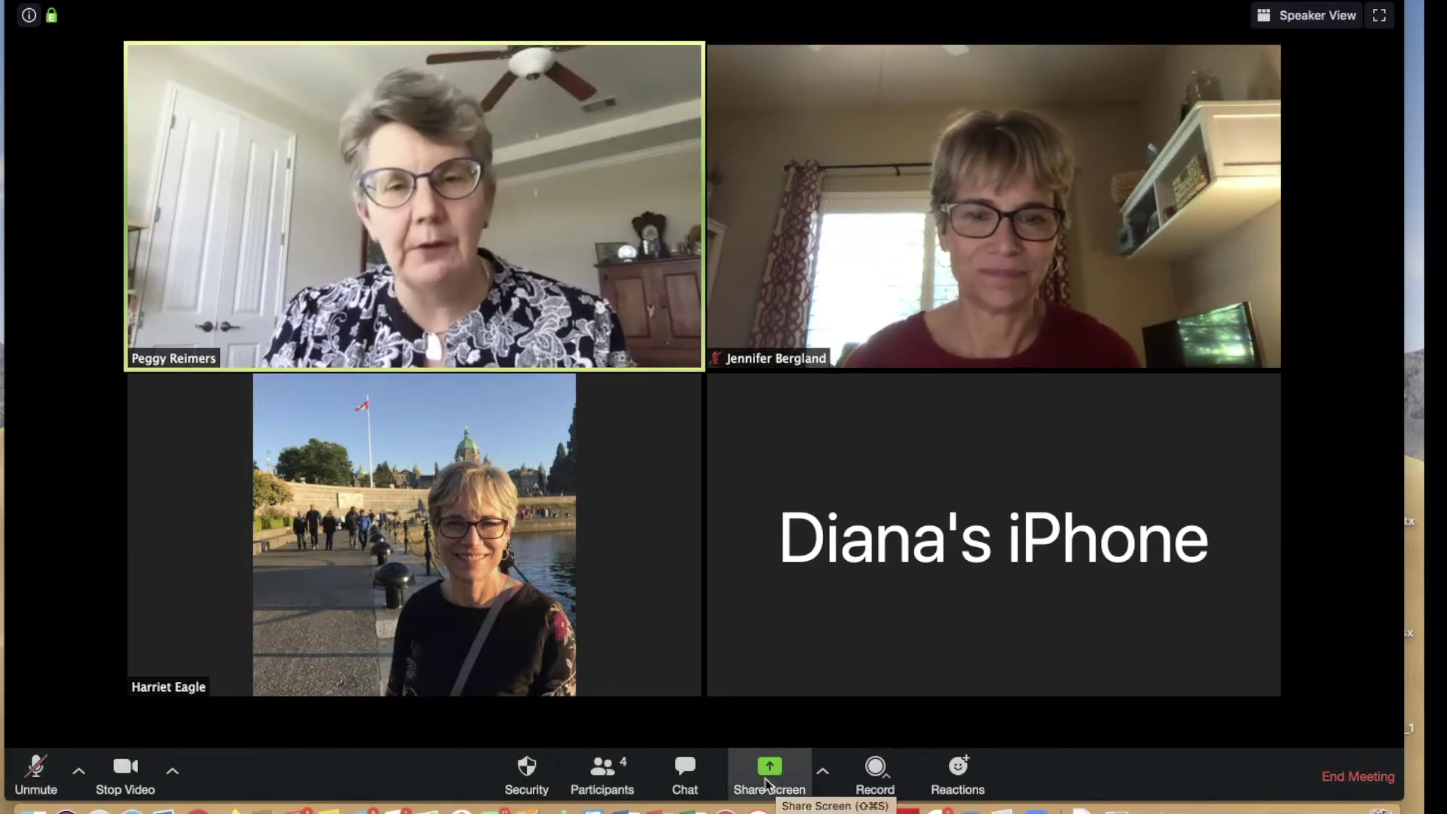
- Open the participant list and set your own feedback to yes, then no, then thumbs up
left_click(622, 791)
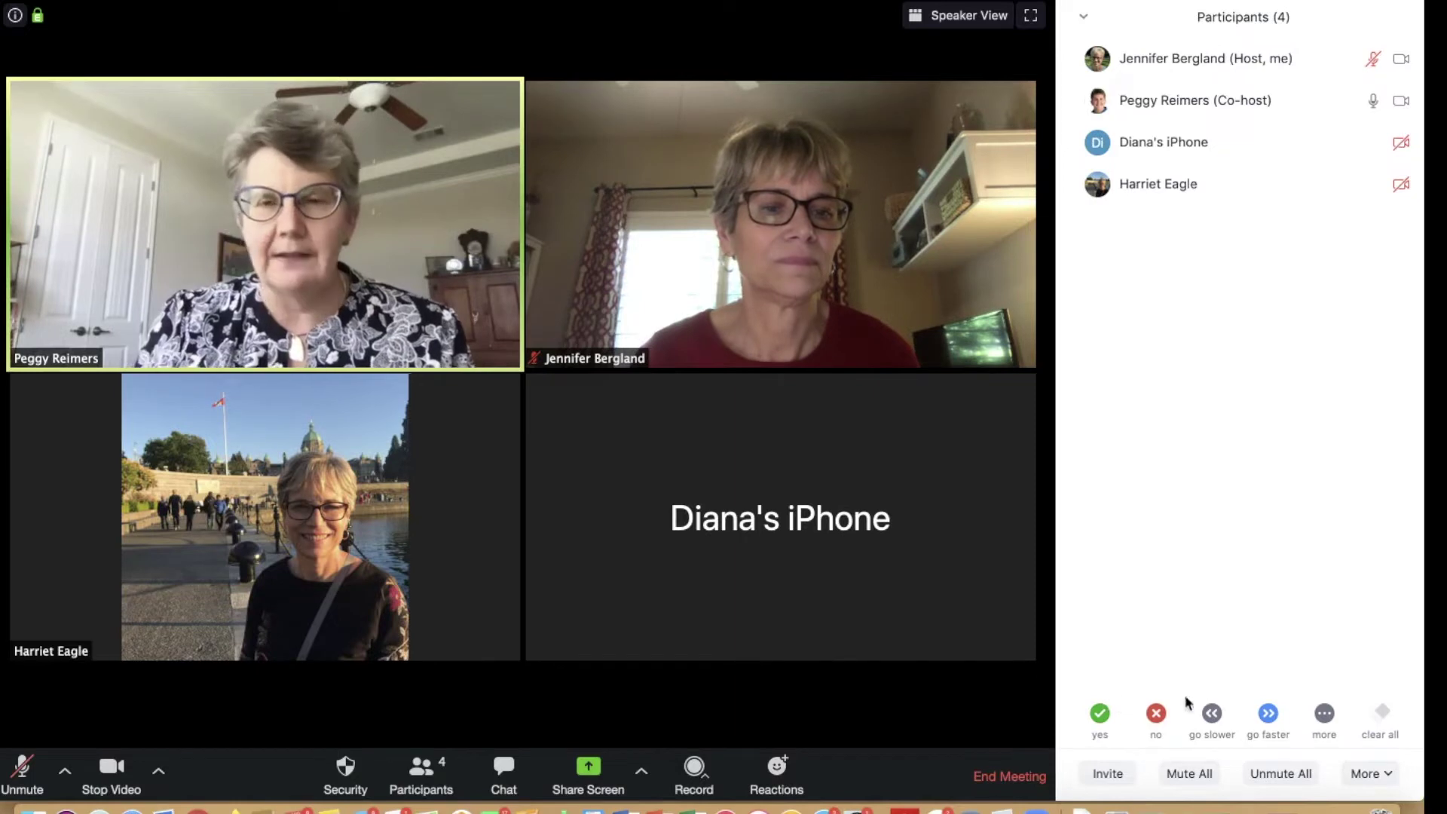
left_click(1099, 712)
left_click(1156, 714)
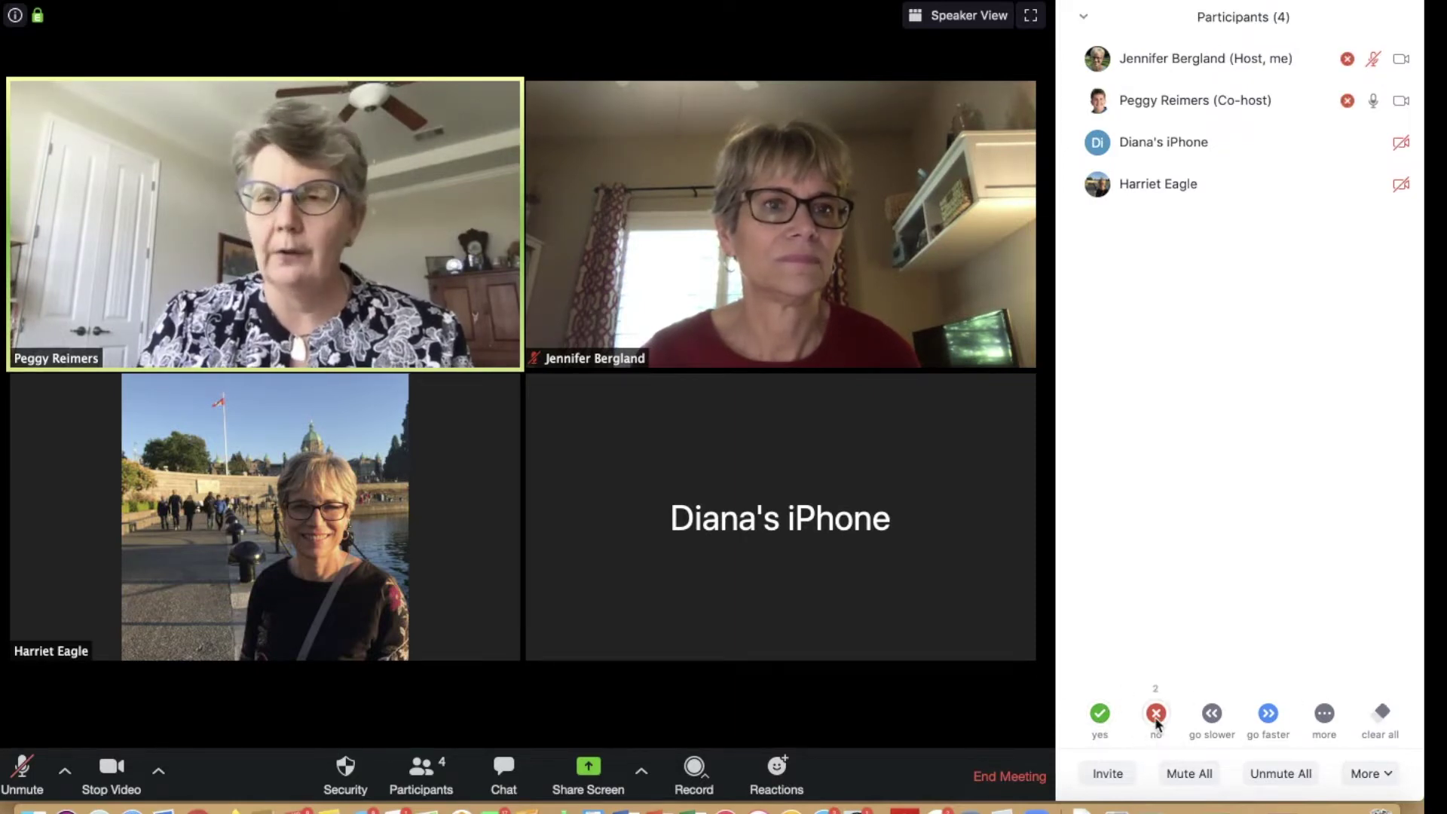
left_click(1324, 713)
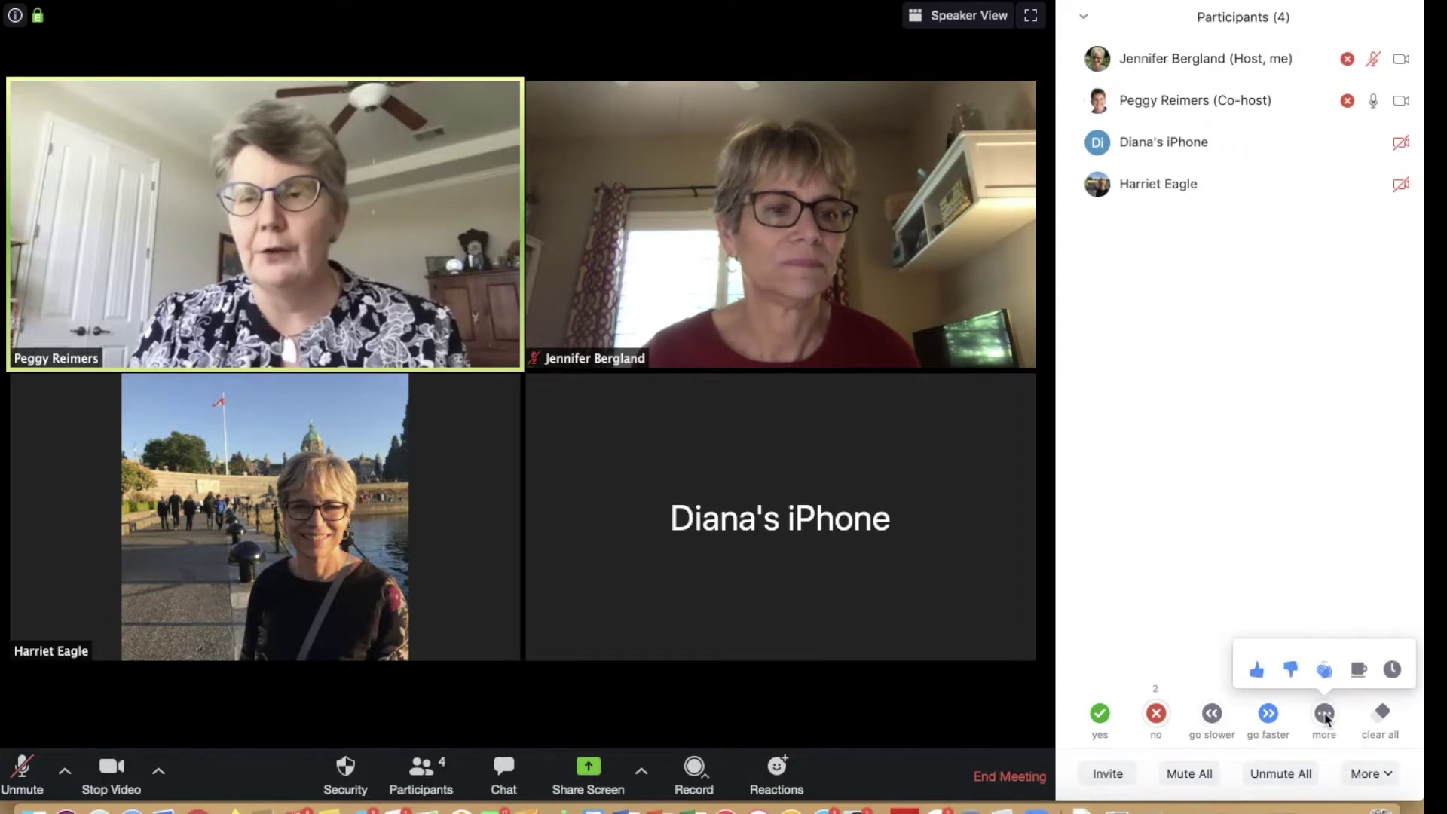
left_click(1256, 670)
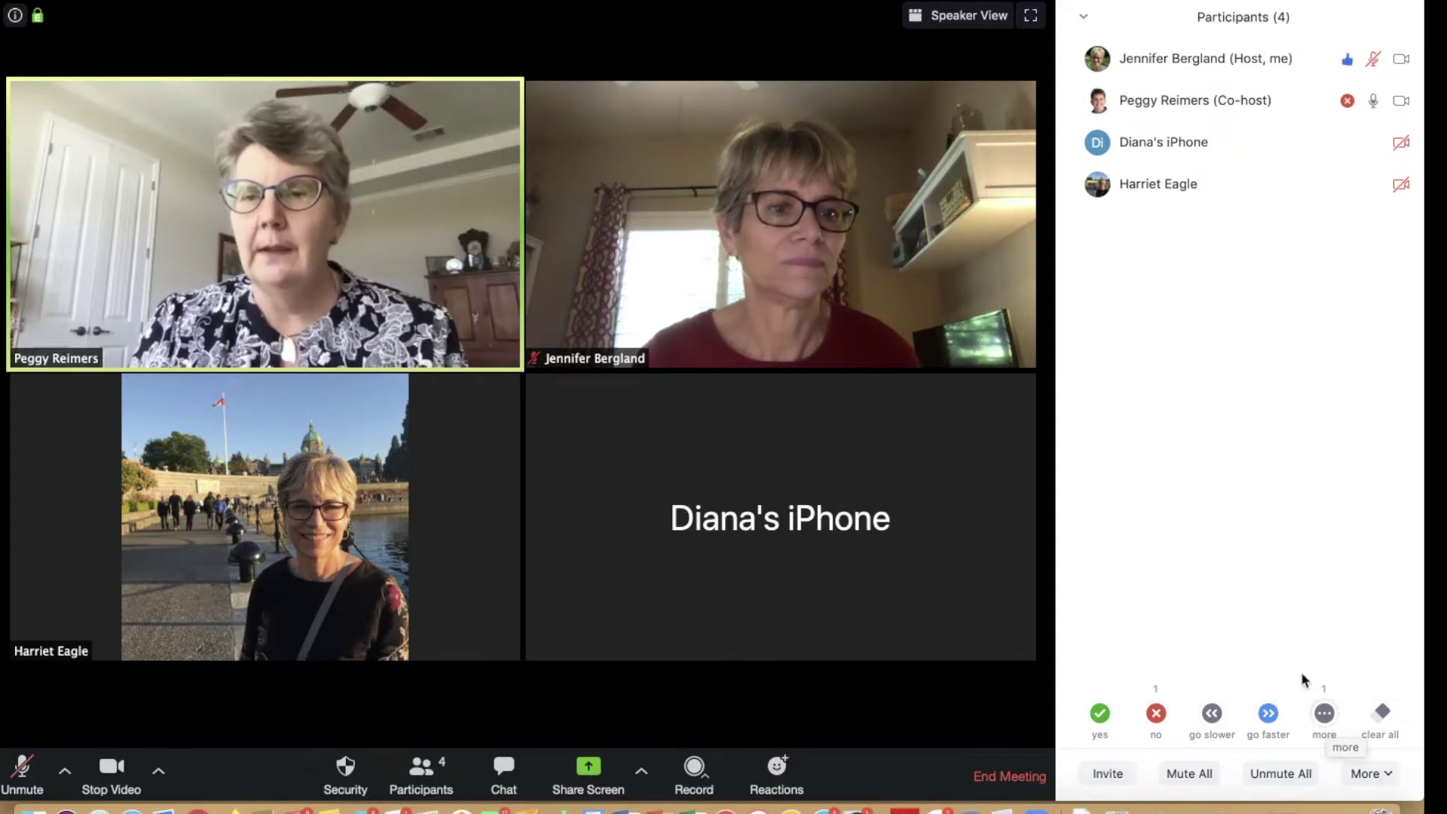
- Change your feedback to away, then clear every participant's feedback
left_click(1328, 718)
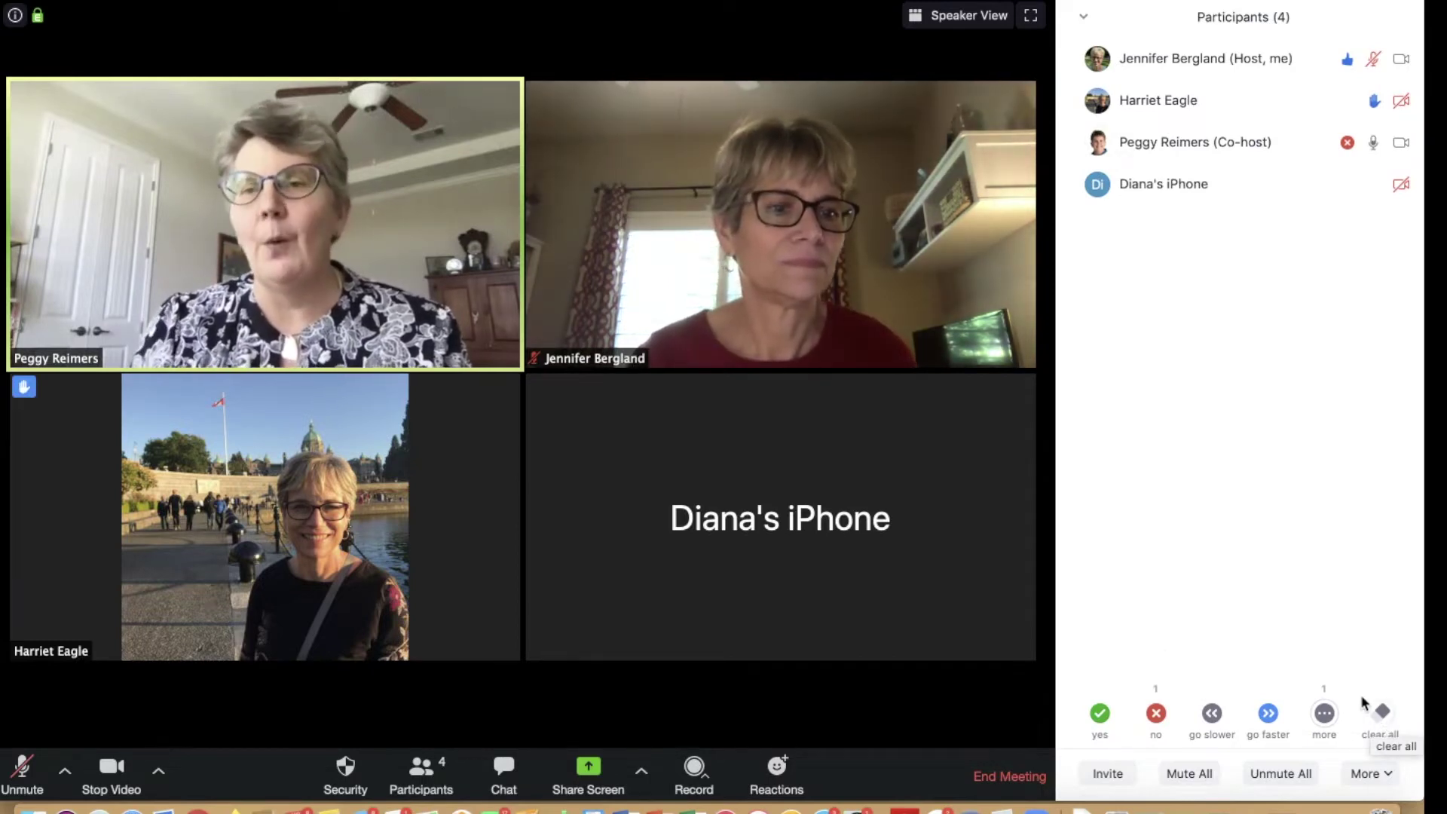
left_click(1327, 716)
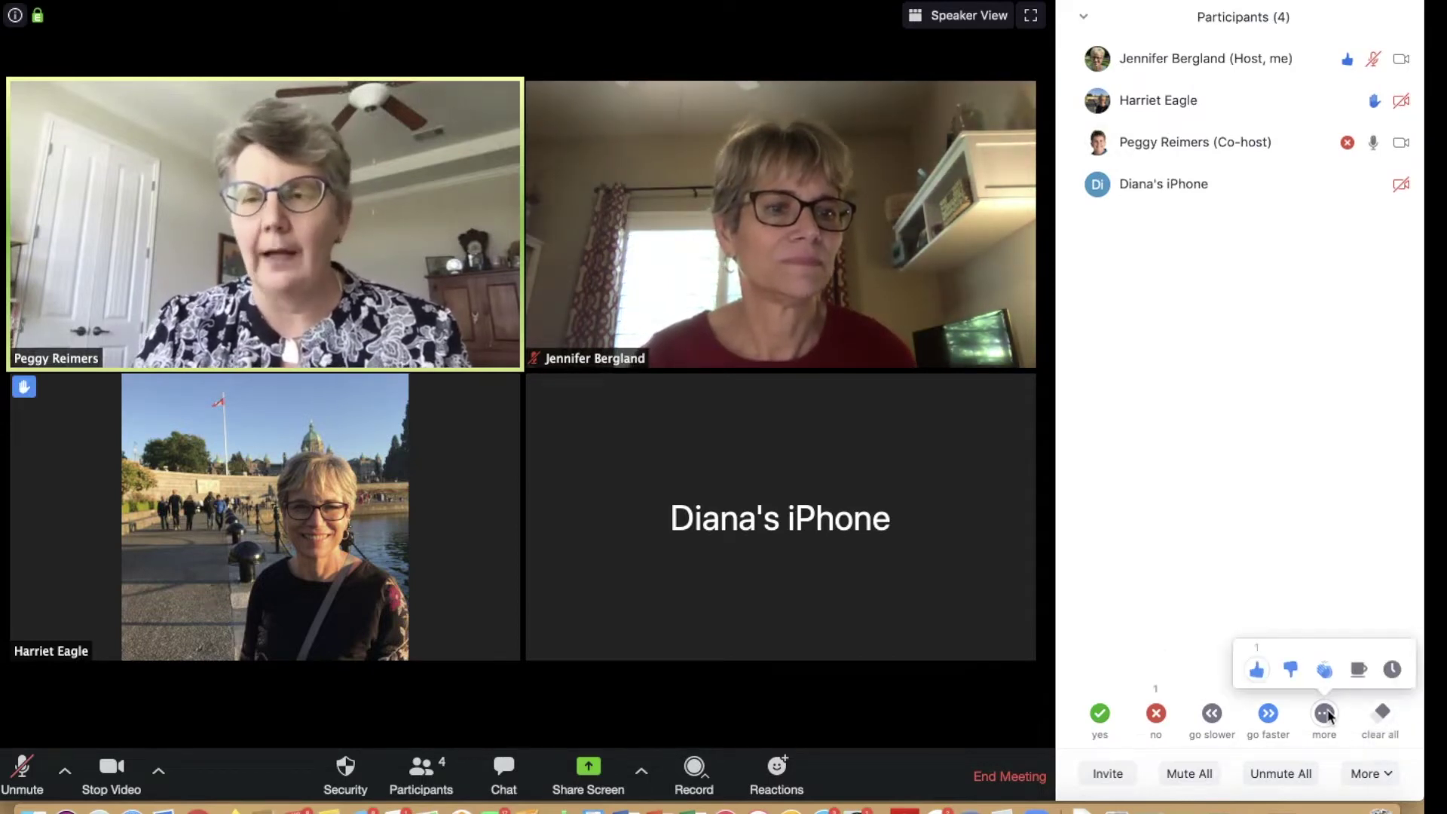
left_click(1392, 669)
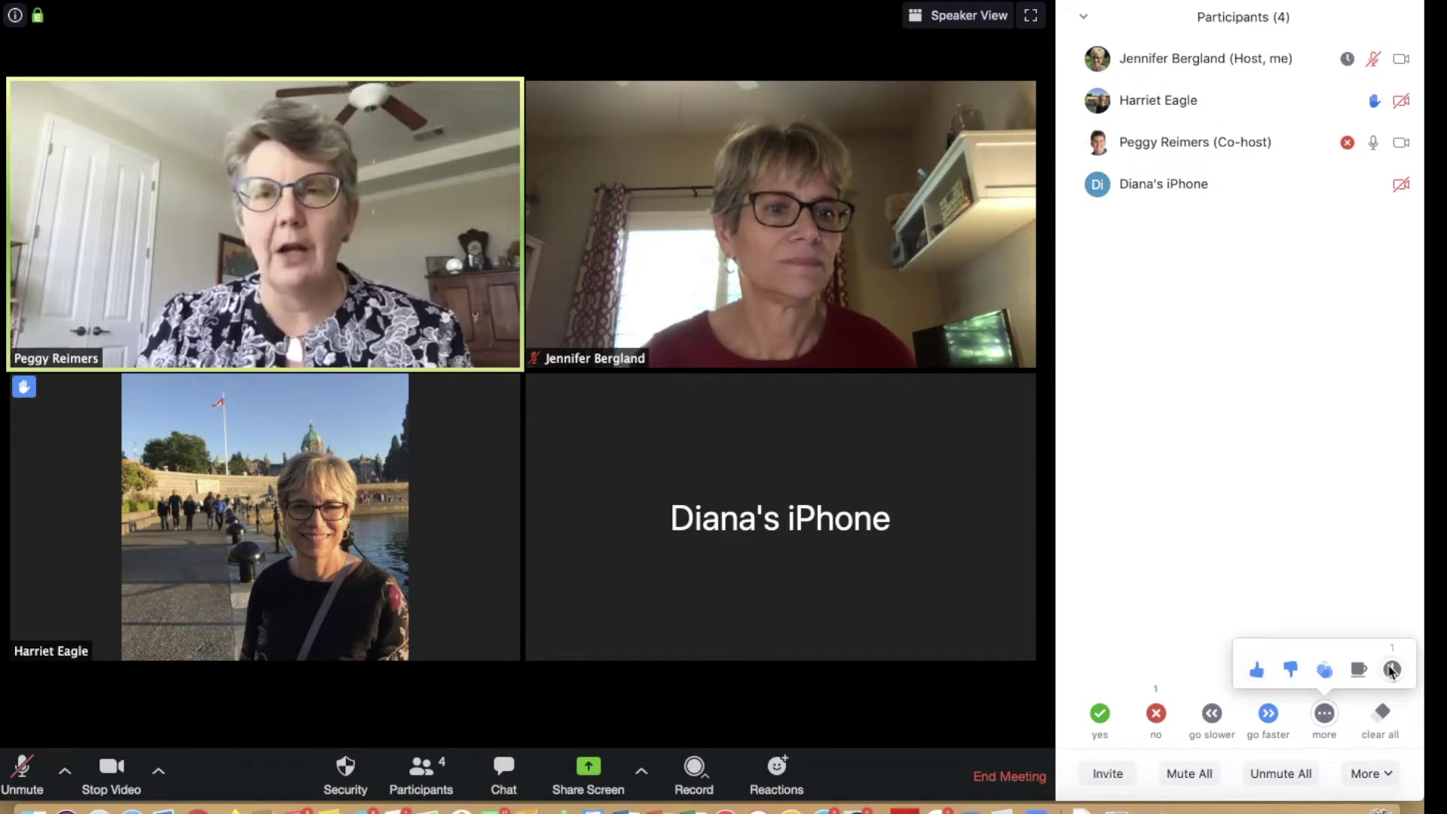
left_click(1378, 718)
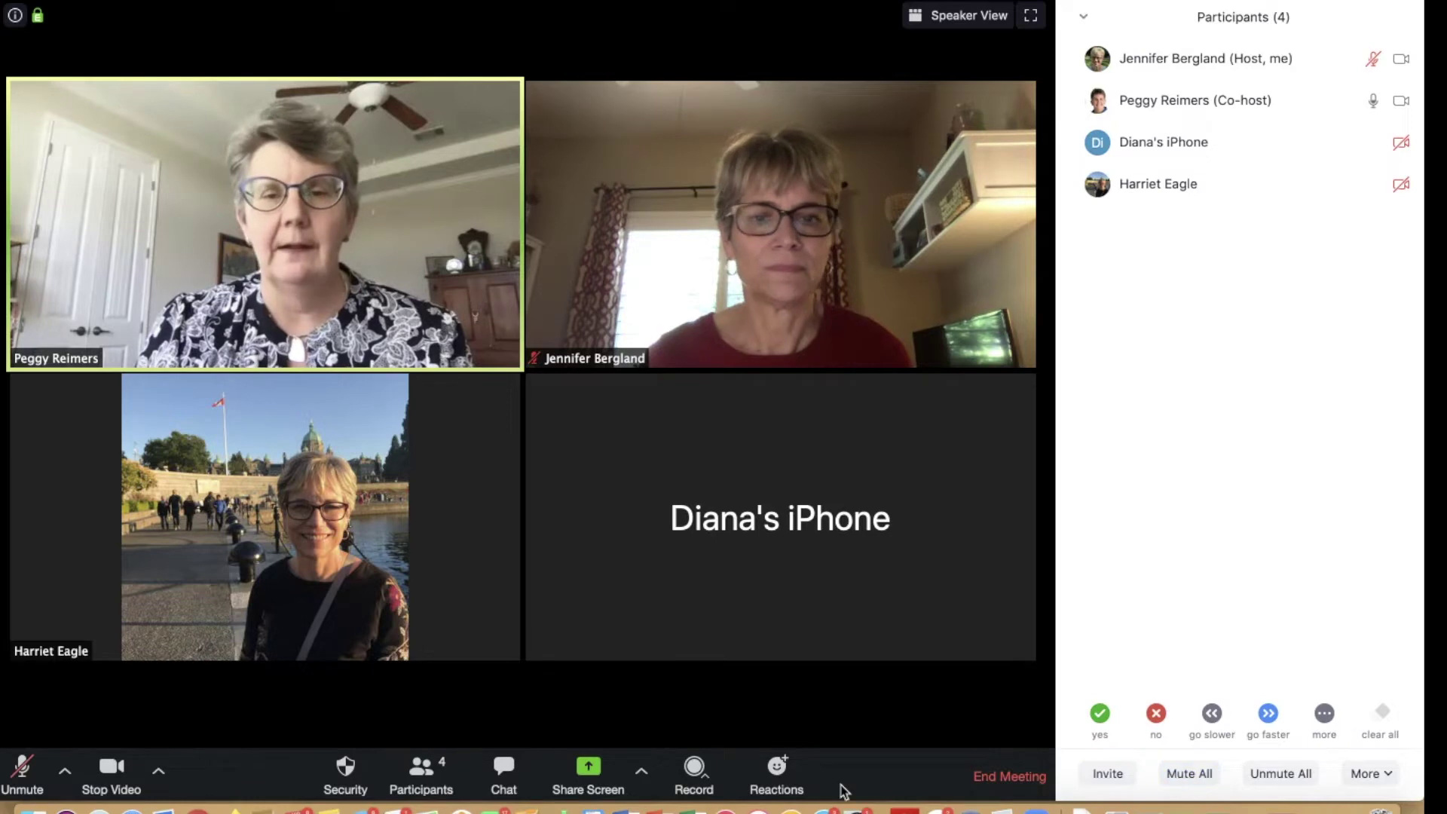
- Send a clap reaction, then a thumbs-up reaction, from the Reactions menu
left_click(776, 776)
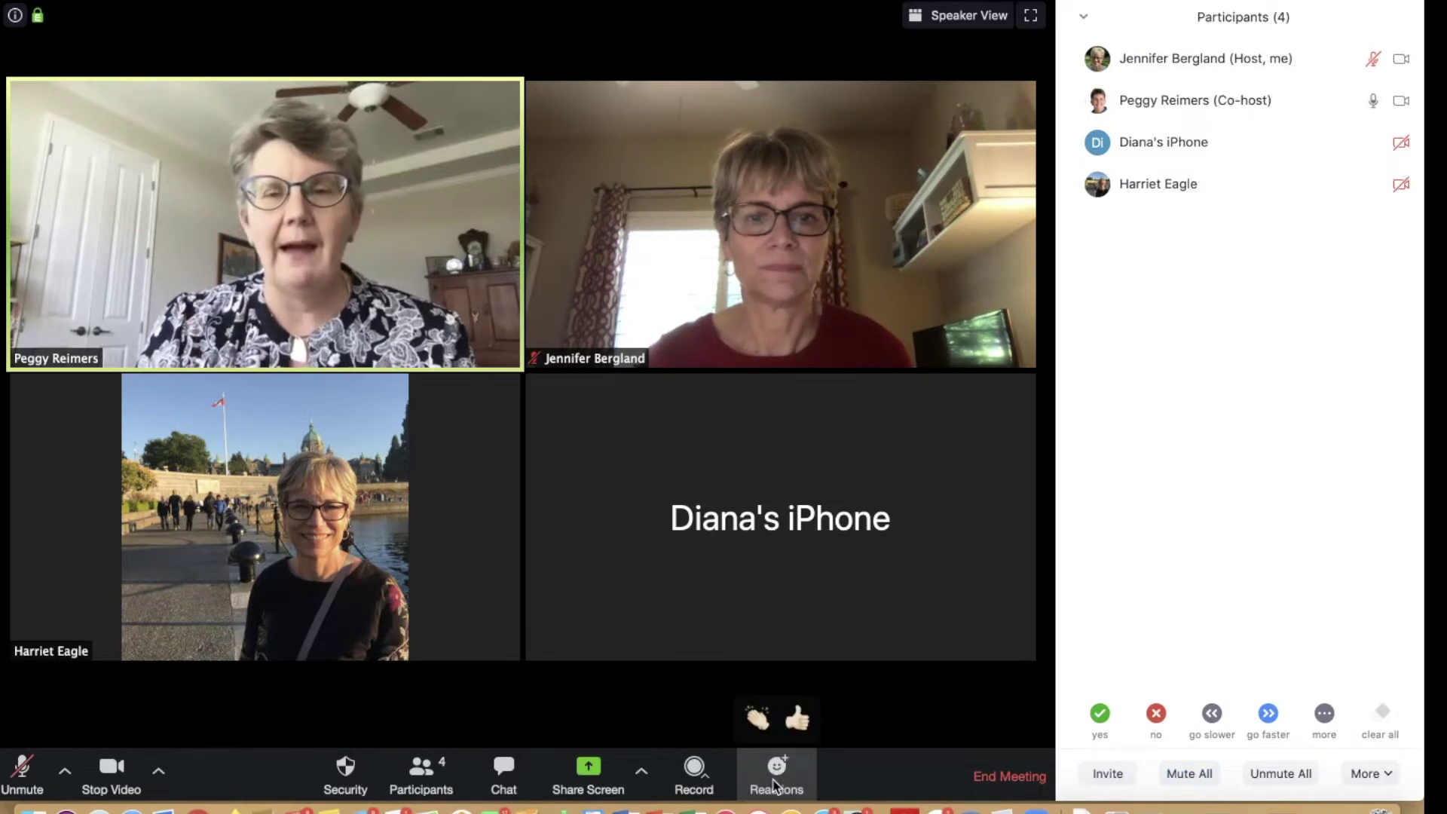
left_click(757, 718)
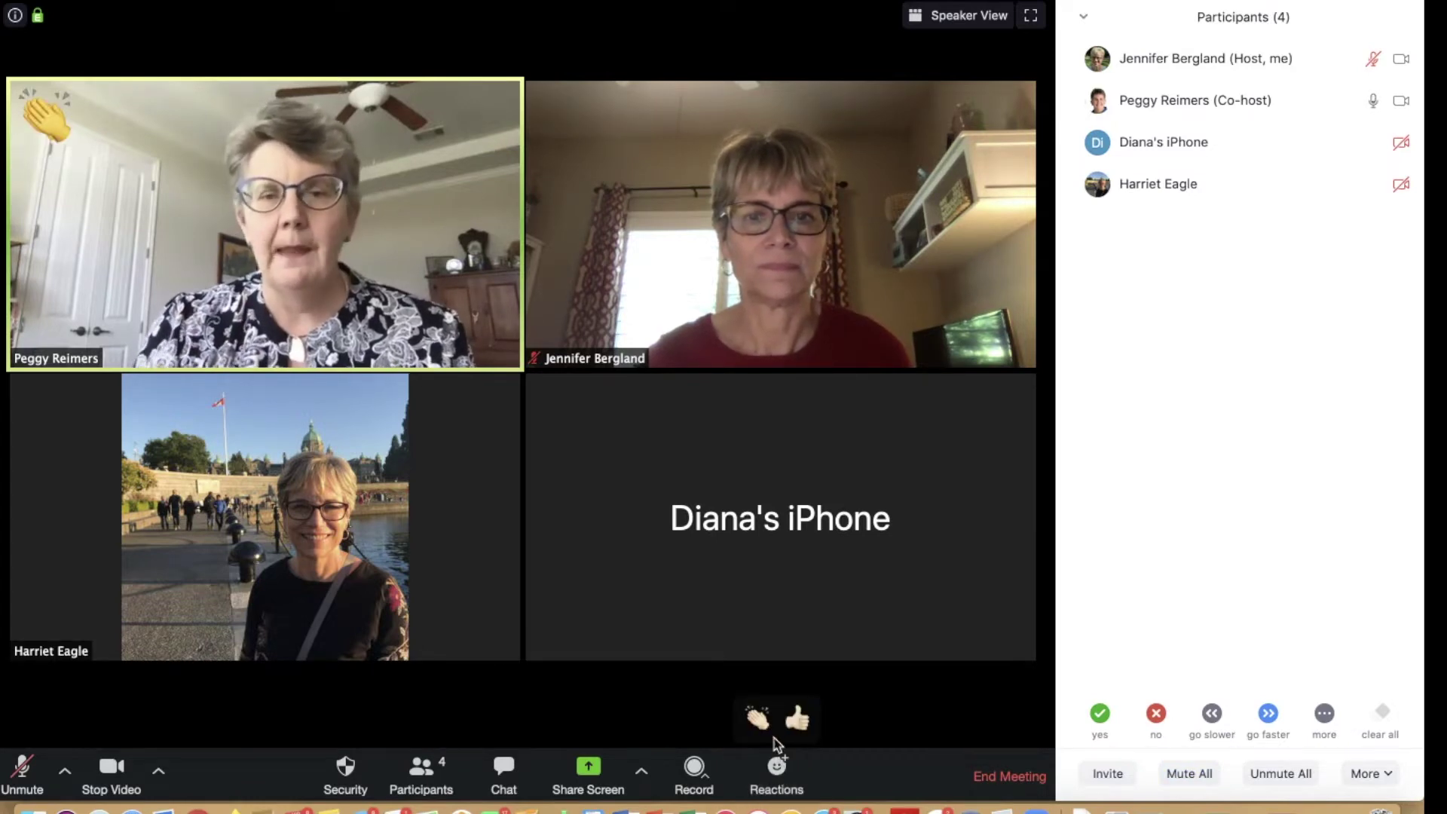
left_click(761, 722)
left_click(789, 780)
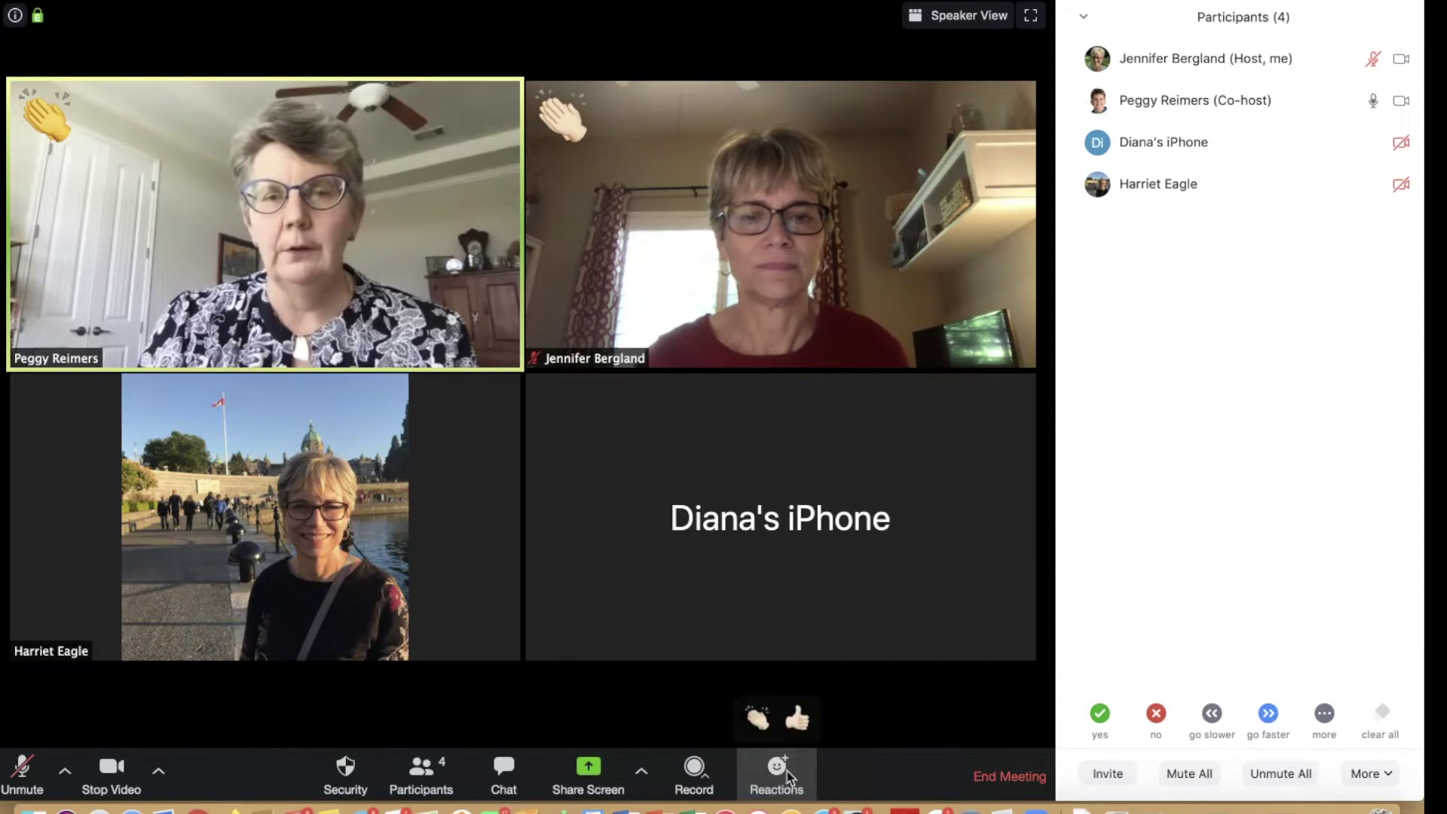
left_click(797, 721)
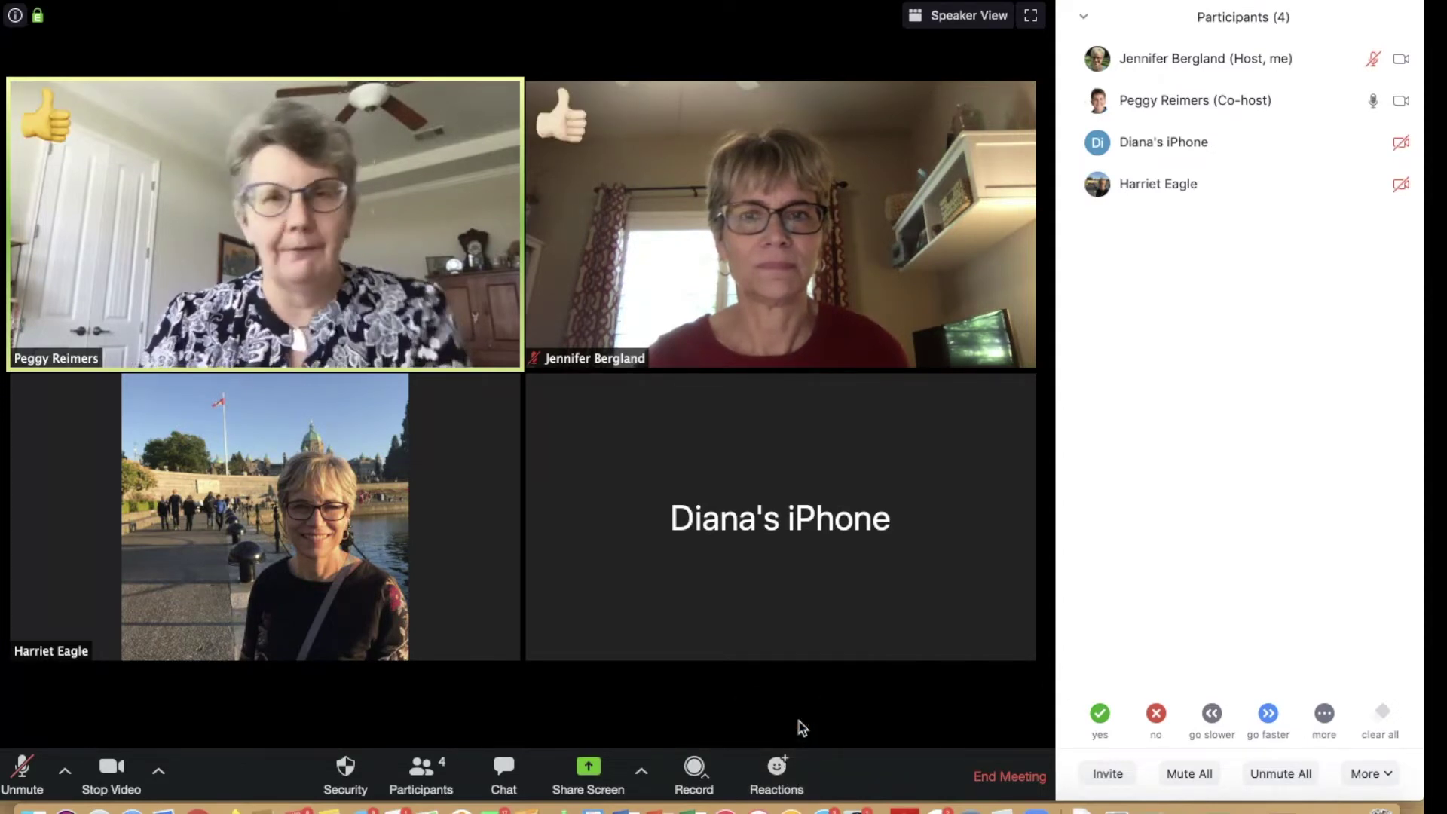
left_click(778, 776)
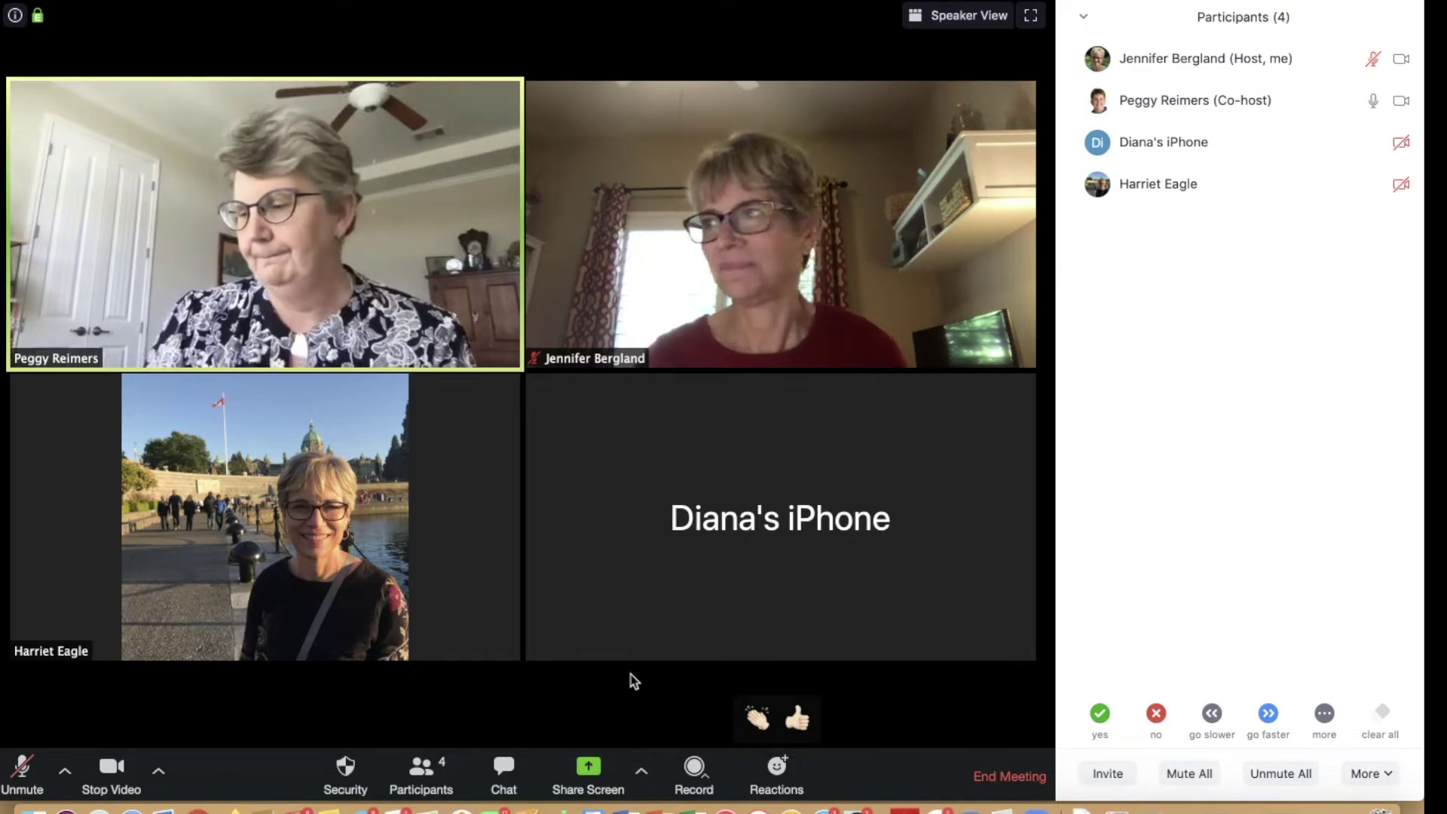
- Unmute your microphone and close, then reopen, the chat panel
left_click(22, 768)
key("super+shift+h")
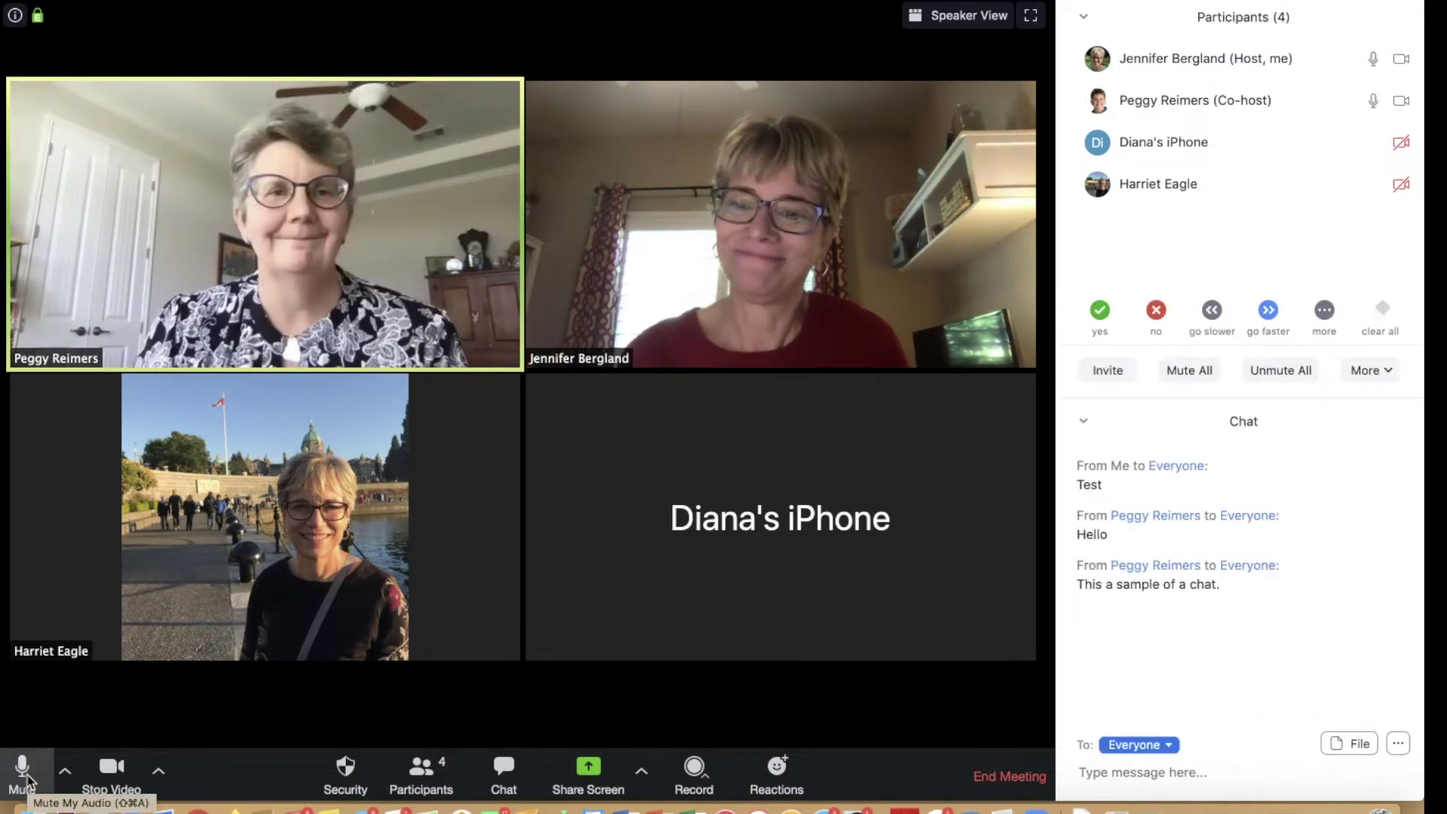
left_click(506, 784)
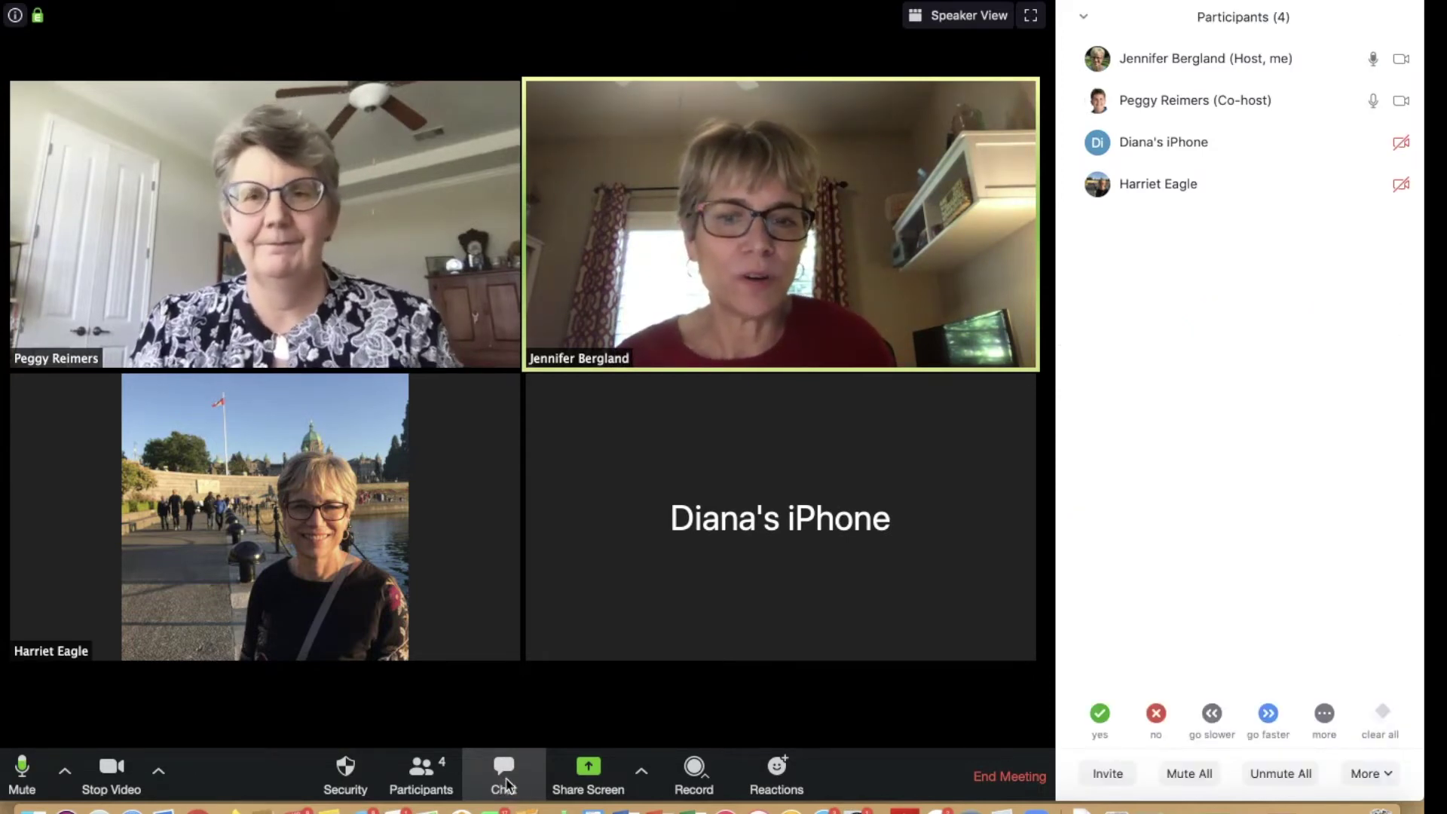
left_click(507, 783)
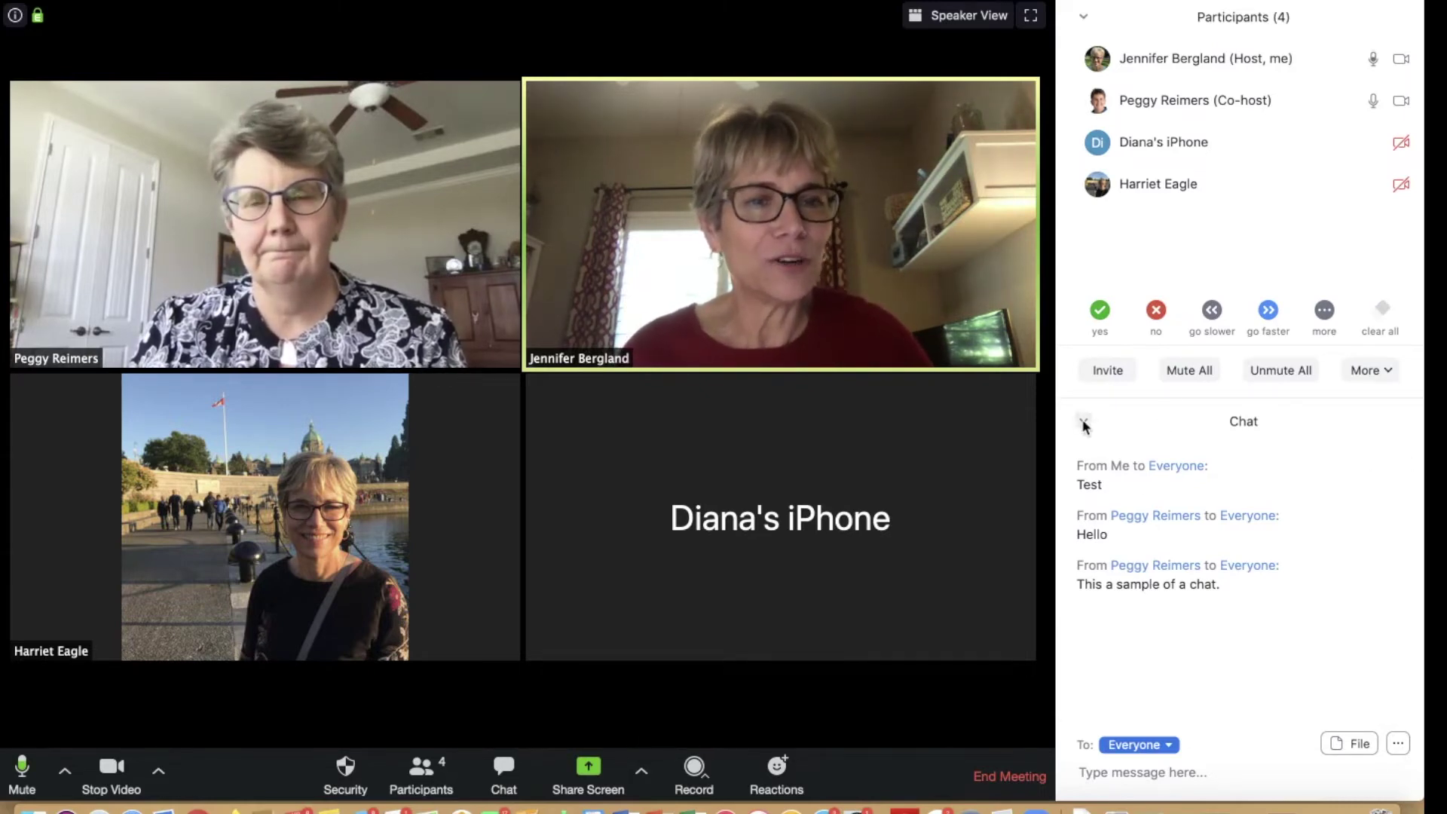
- Pop the chat out into its own window, move it aside, then merge it back into the meeting window
left_click(1083, 423)
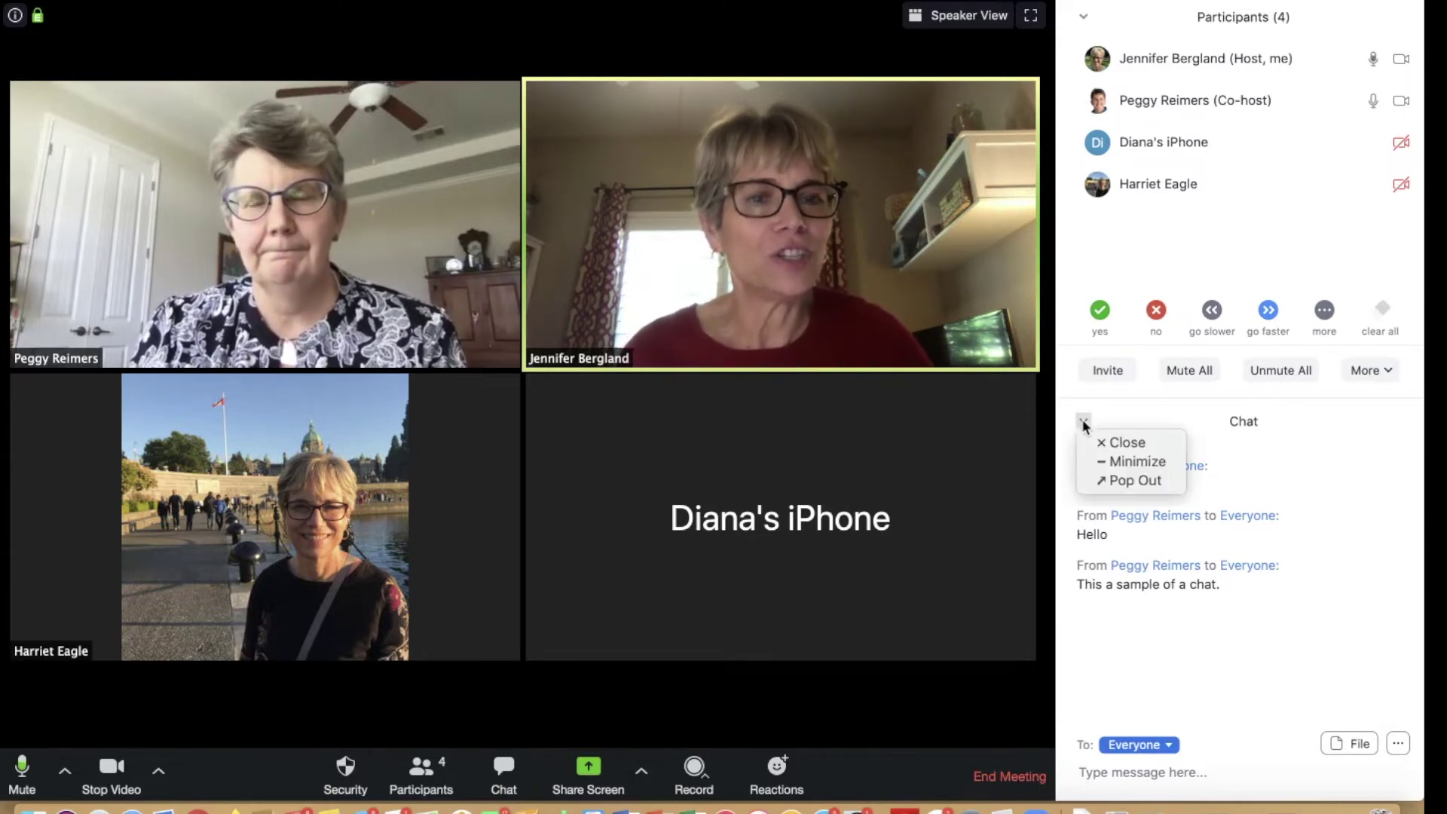
left_click(1112, 483)
left_click_drag(991, 205, 1239, 341)
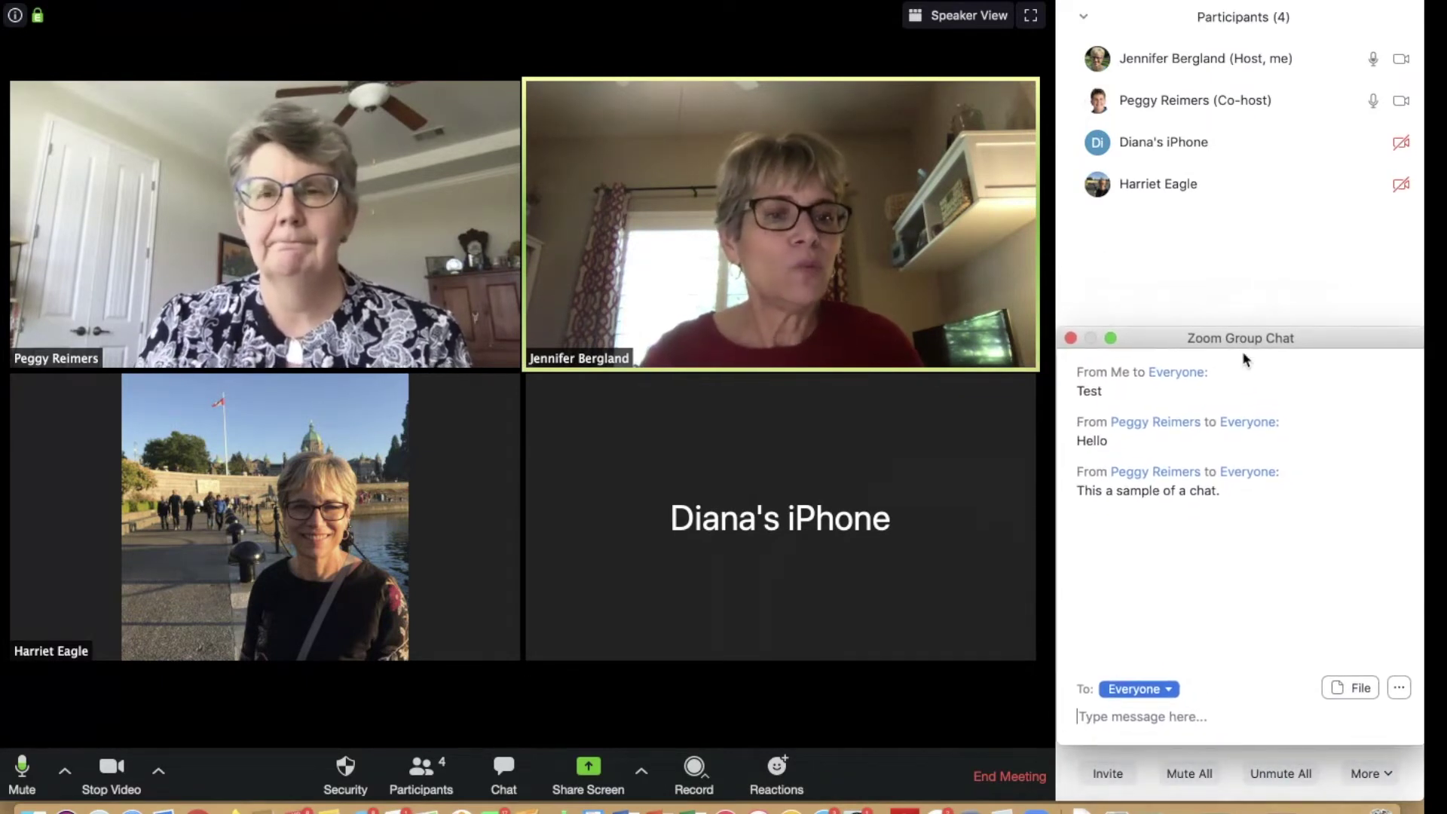
left_click(1399, 689)
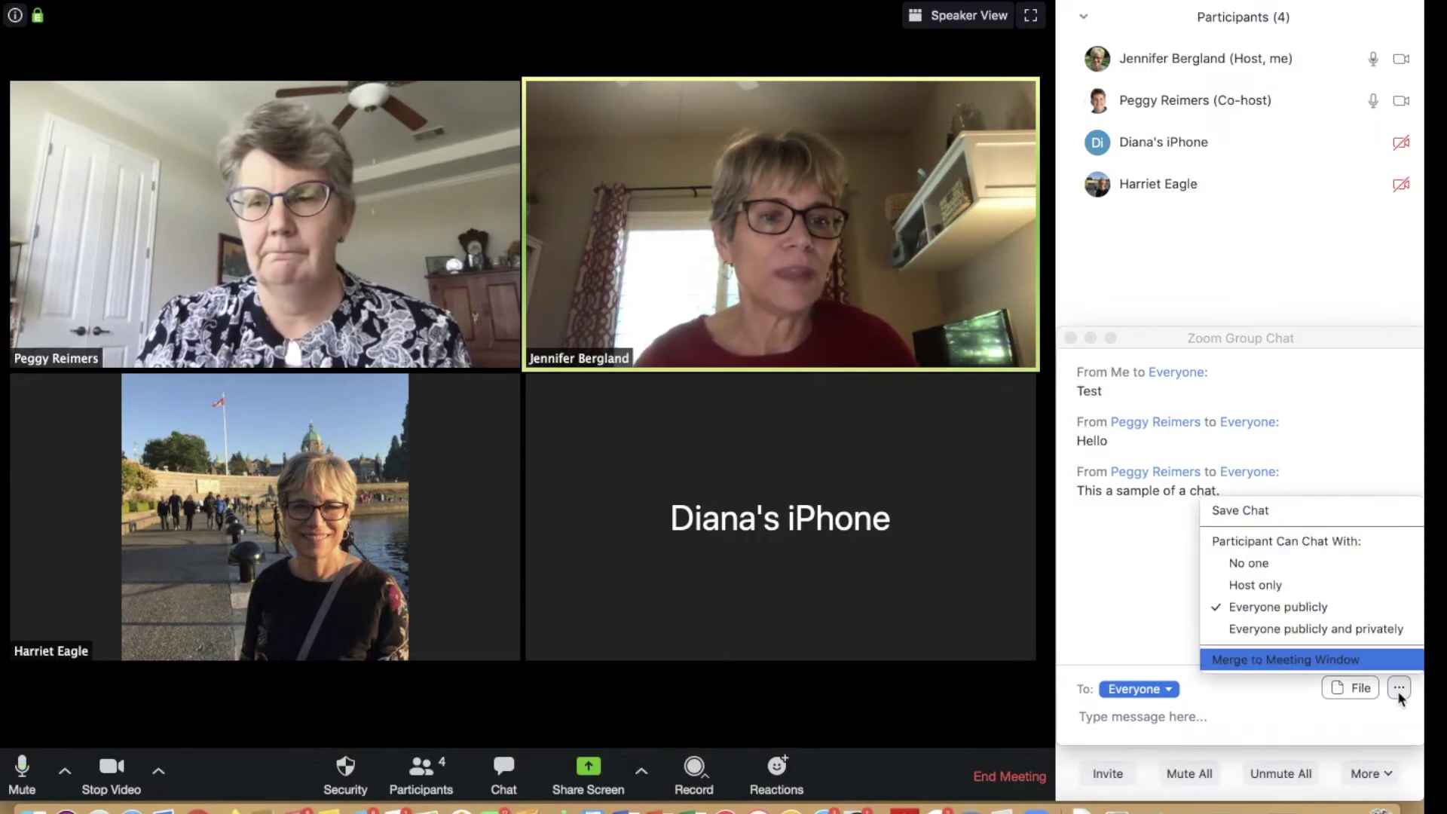
left_click(1325, 659)
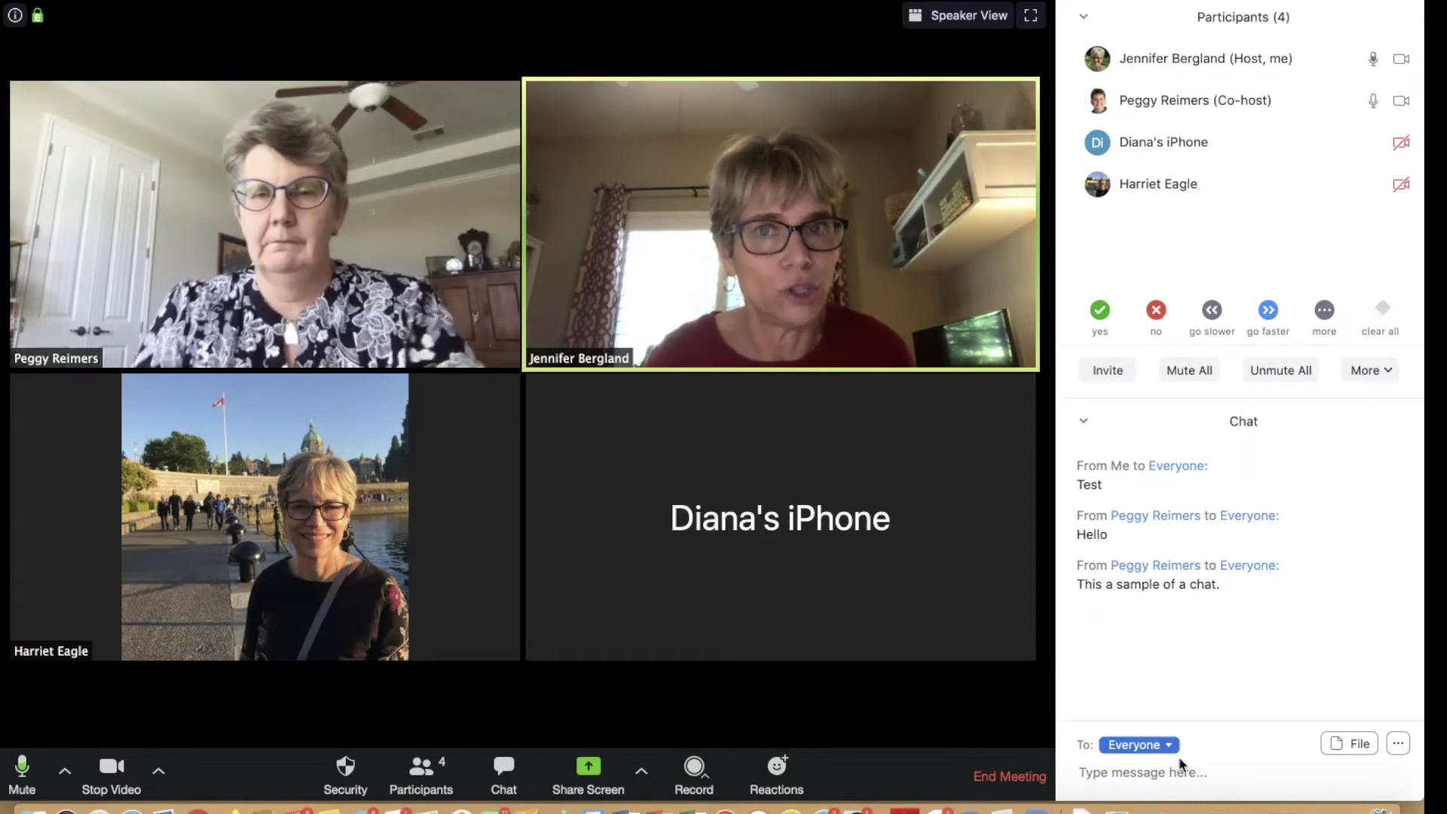
- Review the chat's Participant Can Chat With options, then close the menu
left_click(1398, 745)
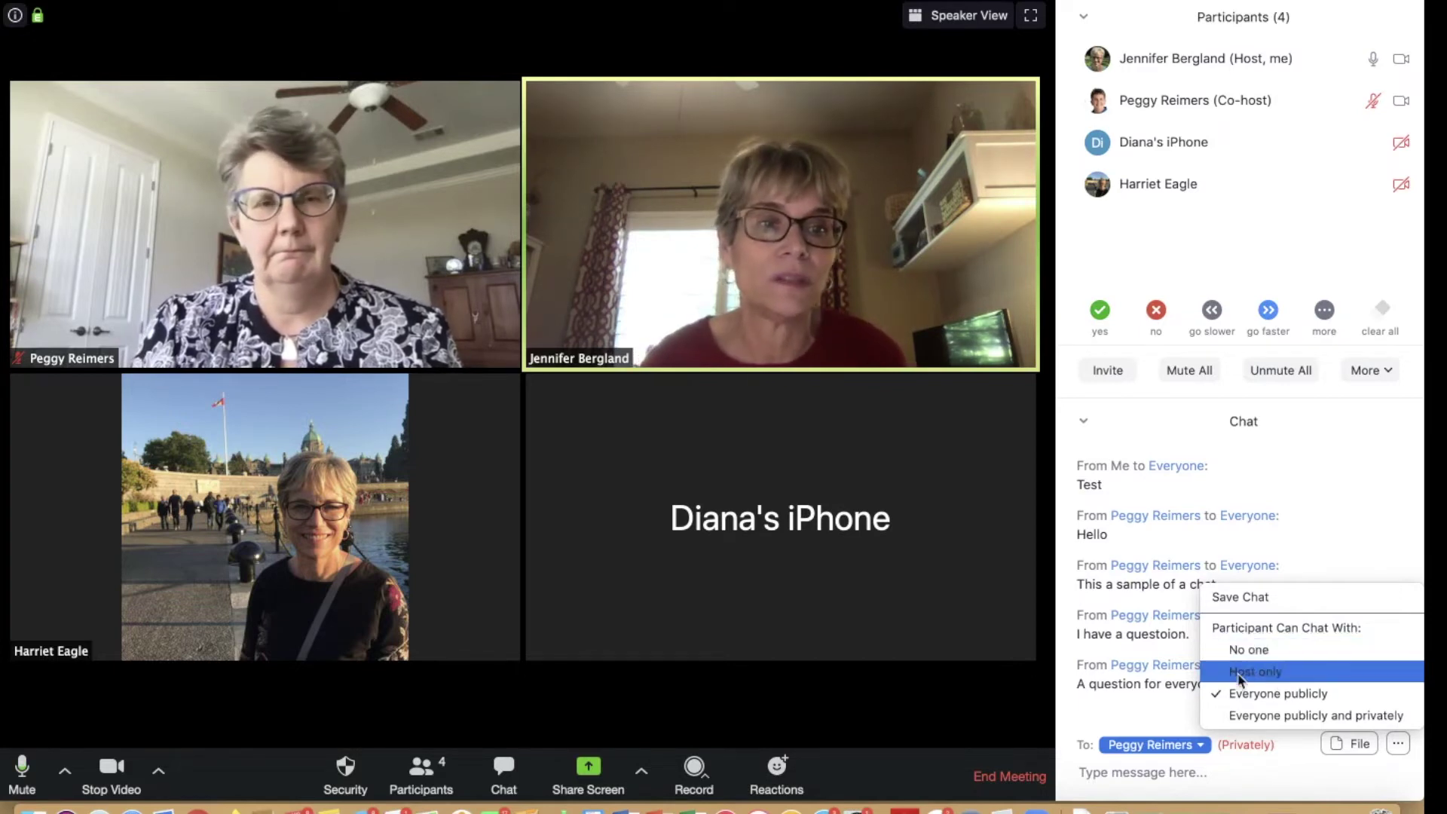
left_click(1244, 776)
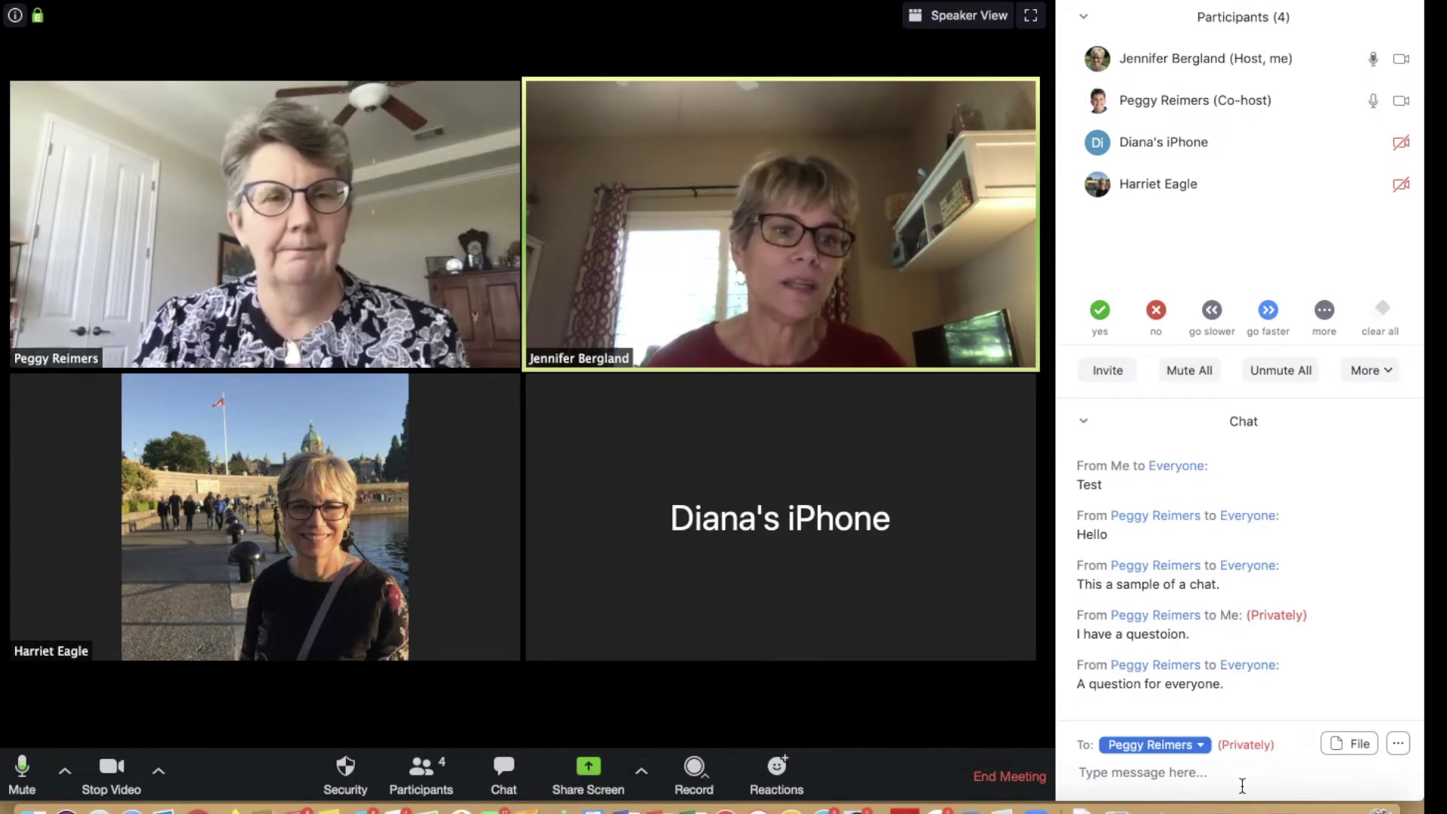
- Browse the Documents folder for a file to send in chat, then cancel without sending
left_click(1340, 743)
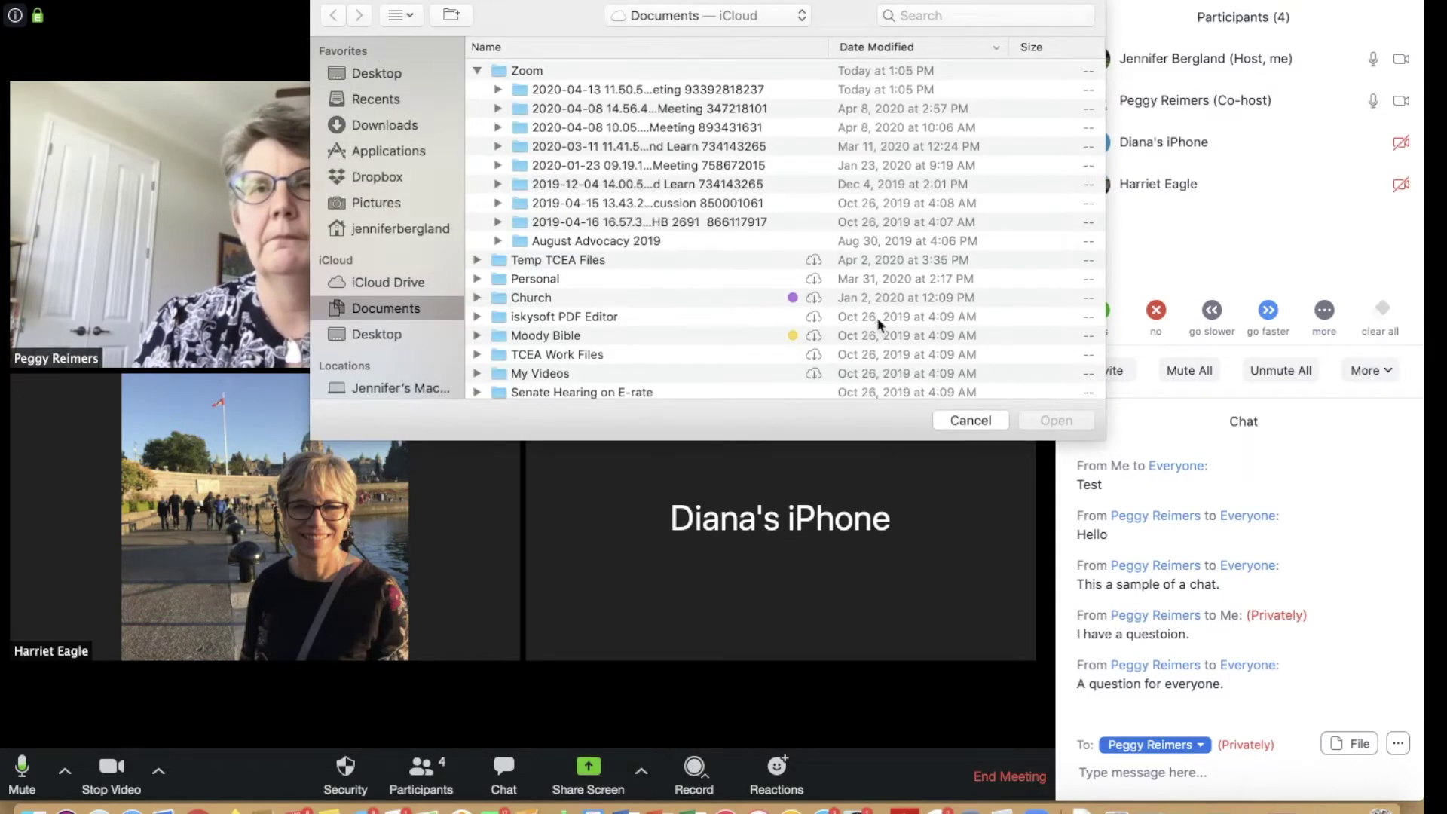
left_click(964, 419)
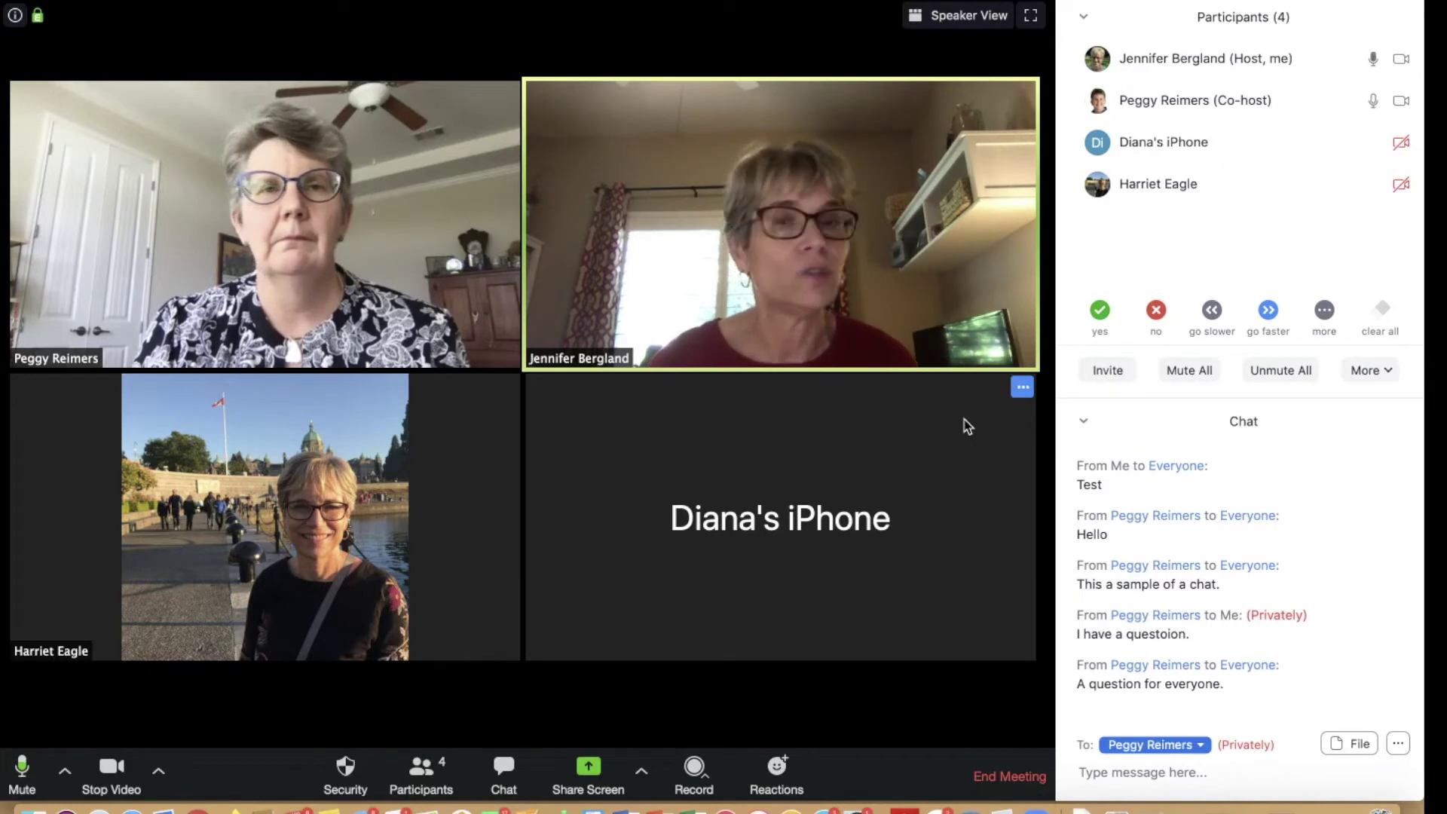